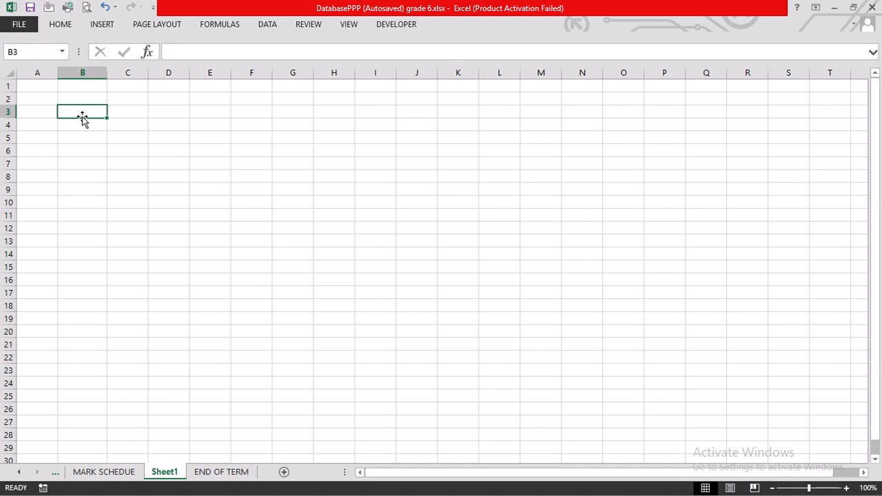
Step: Enter the column headings Name, Eng and Math in cells B3 to D3 of Sheet1
{"action": "type", "text": "Na"}
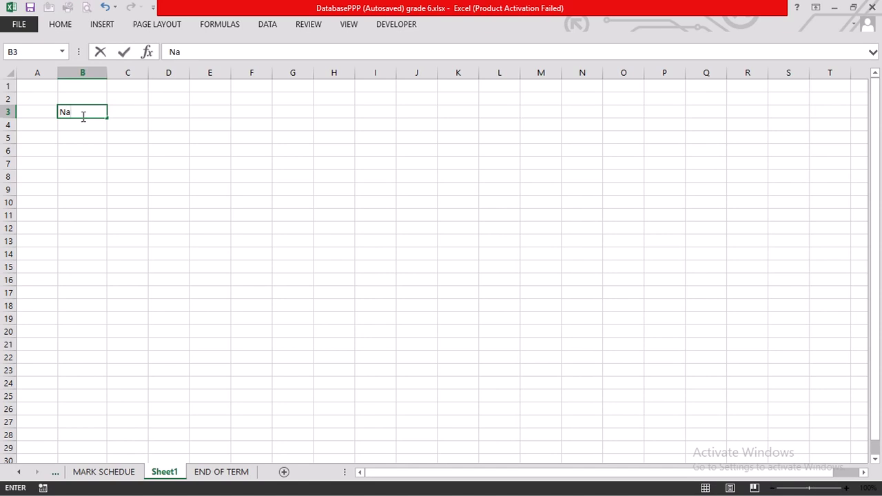
{"action": "type", "text": "me"}
{"action": "key", "text": "Tab"}
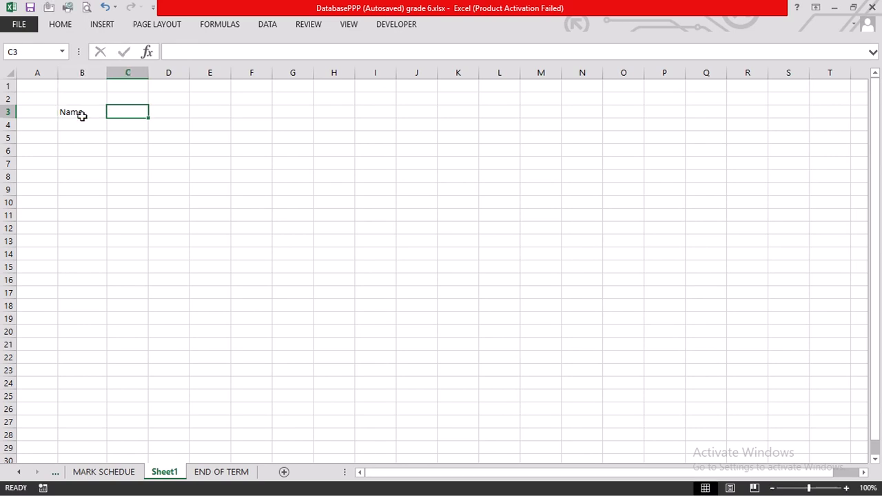
{"action": "type", "text": "E"}
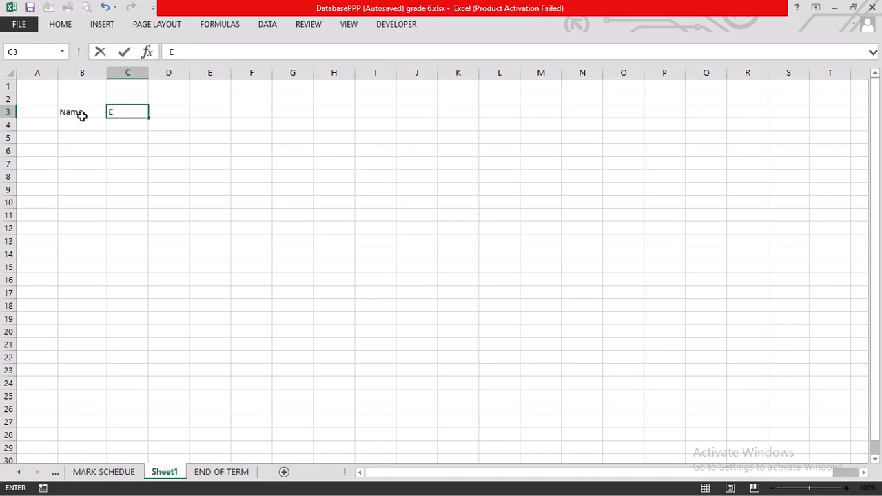
{"action": "type", "text": "ng"}
{"action": "key", "text": "Tab"}
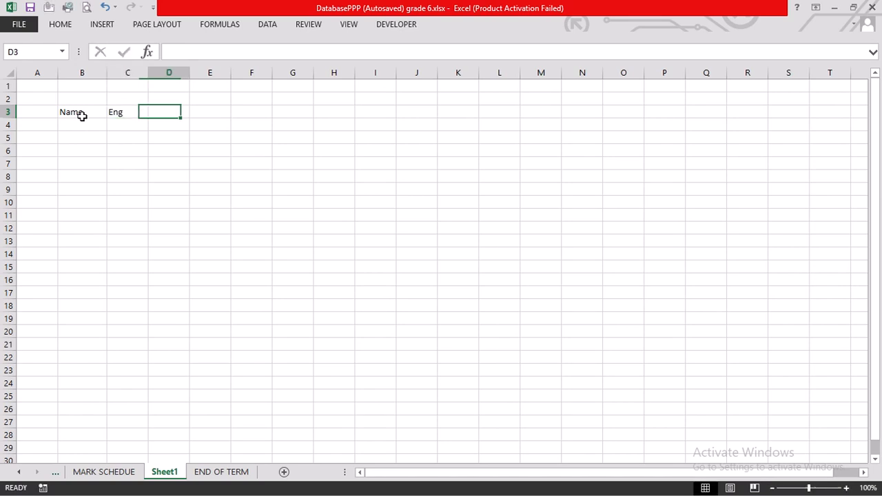
{"action": "type", "text": "Math"}
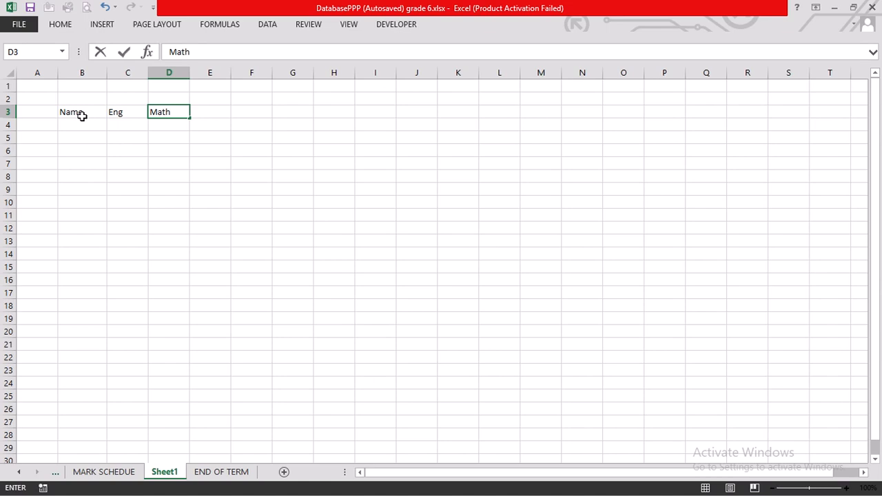
{"action": "key", "text": "ctrl+Return"}
{"action": "key", "text": "Tab"}
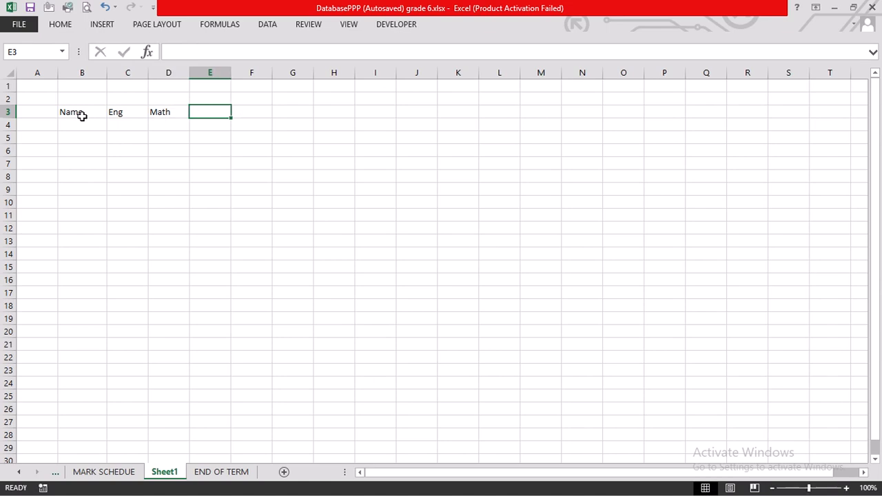
Step: Continue the heading row with CTS, SS and Int.sci in cells E3 to G3
{"action": "type", "text": "CTS"}
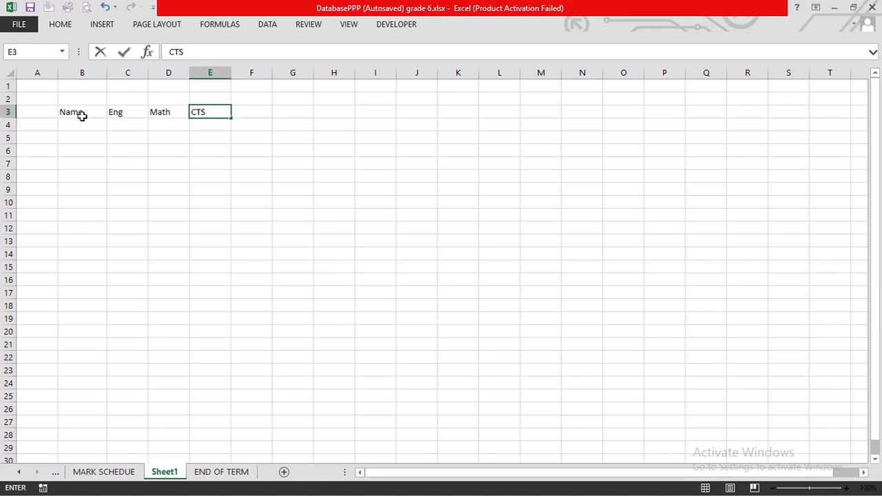
{"action": "key", "text": "Tab"}
{"action": "type", "text": "SS"}
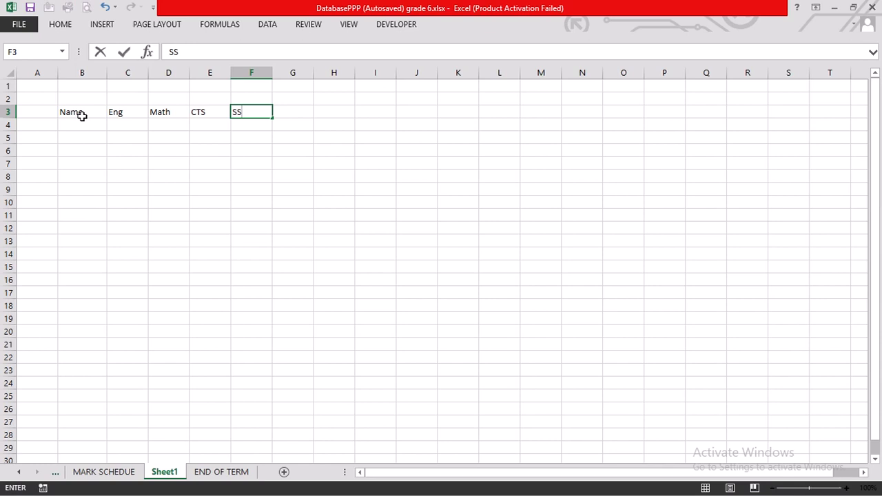
{"action": "key", "text": "Tab"}
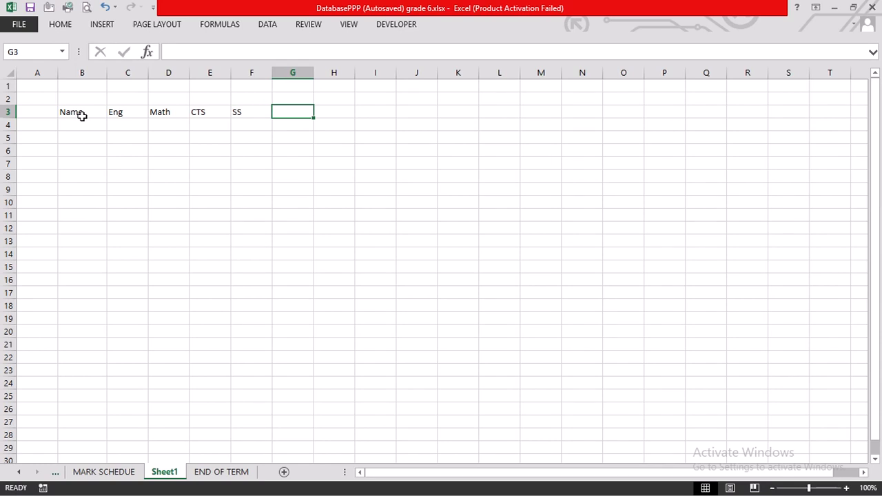
{"action": "type", "text": "Int"}
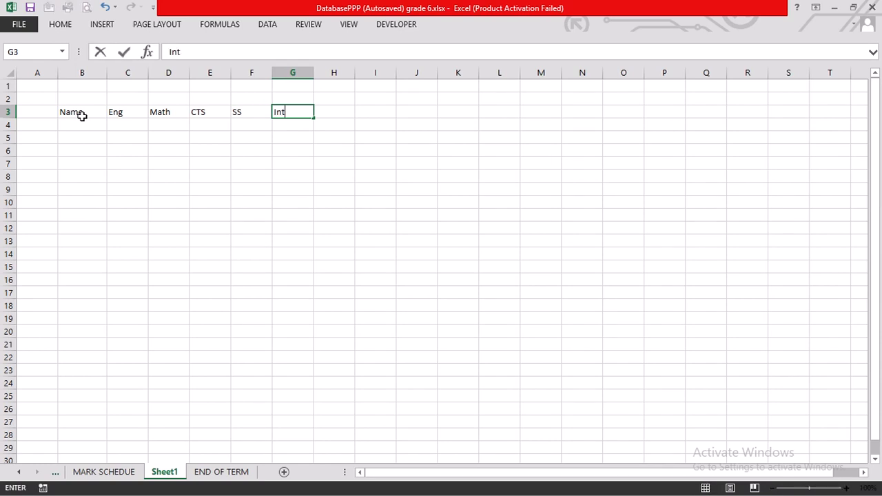
{"action": "type", "text": ".sci"}
{"action": "key", "text": "Tab"}
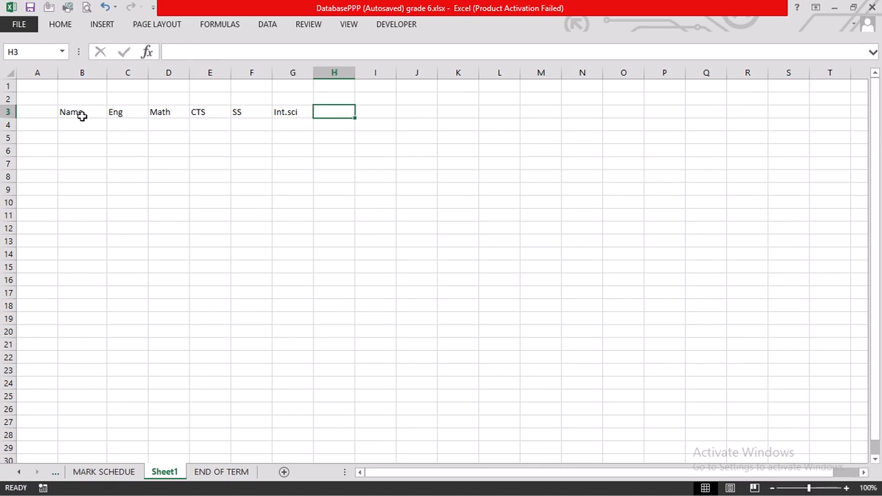
Step: Add the headings SP1 and SP2 in cells H3 and I3
{"action": "type", "text": "SP!"}
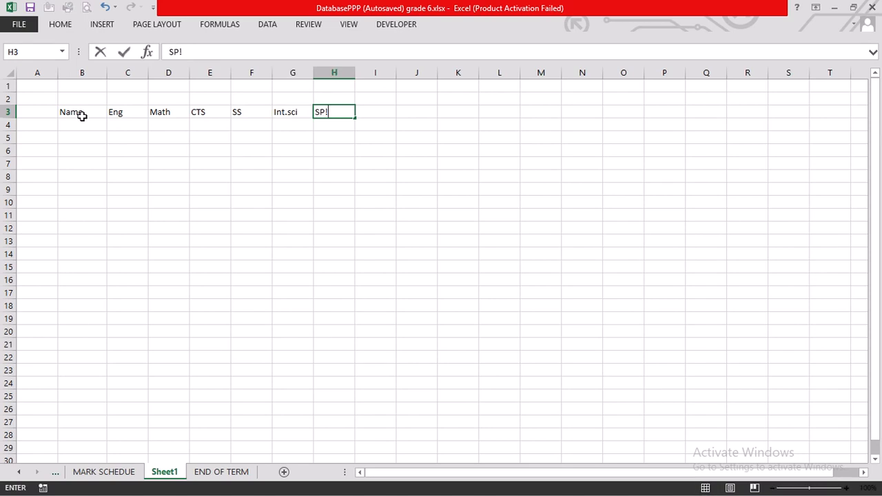
{"action": "key", "text": "BackSpace"}
{"action": "type", "text": "1"}
{"action": "key", "text": "Tab"}
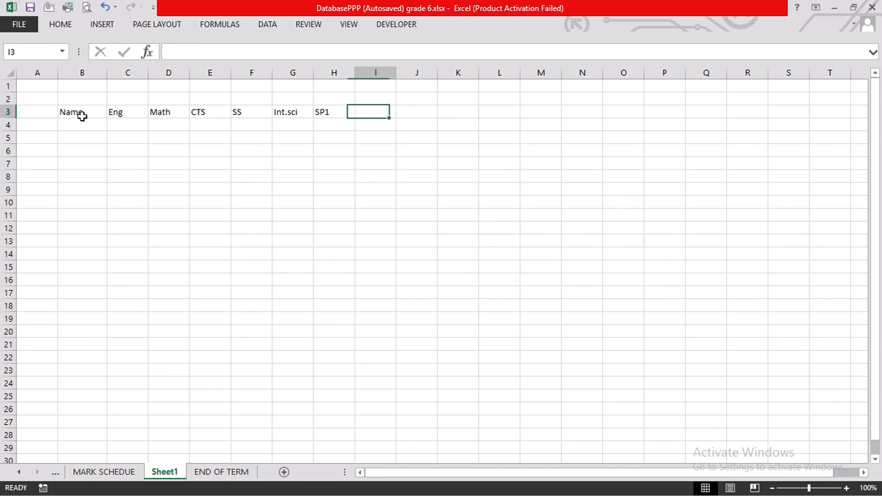
{"action": "type", "text": "S"}
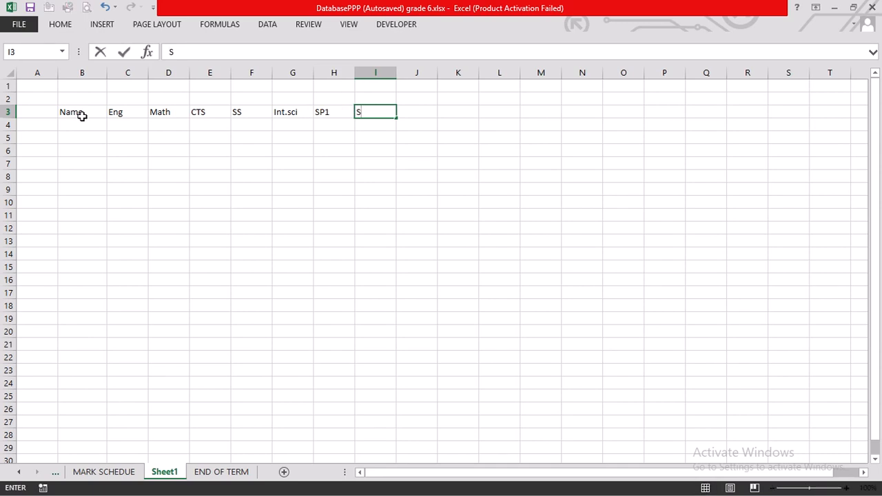
{"action": "type", "text": "P2"}
Step: Fill the SP1 and SP2 columns, range H3:I29, with the standard purple color
{"action": "left_click_drag", "start_coordinate": [336, 112], "coordinate": [373, 447]}
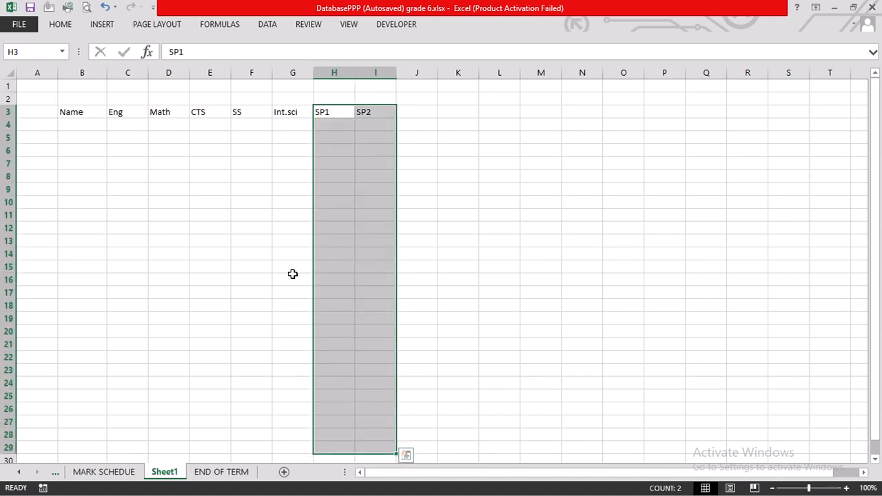
{"action": "left_click", "coordinate": [60, 25]}
{"action": "left_click", "coordinate": [205, 67]}
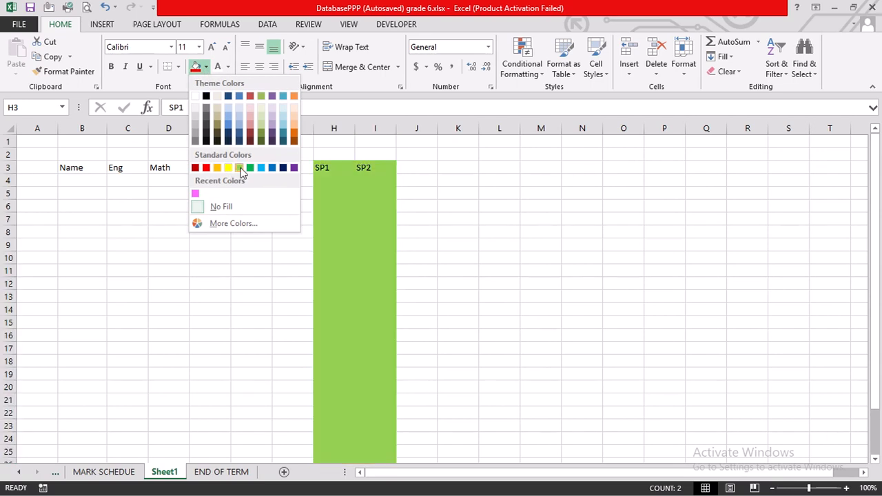
{"action": "left_click", "coordinate": [294, 169]}
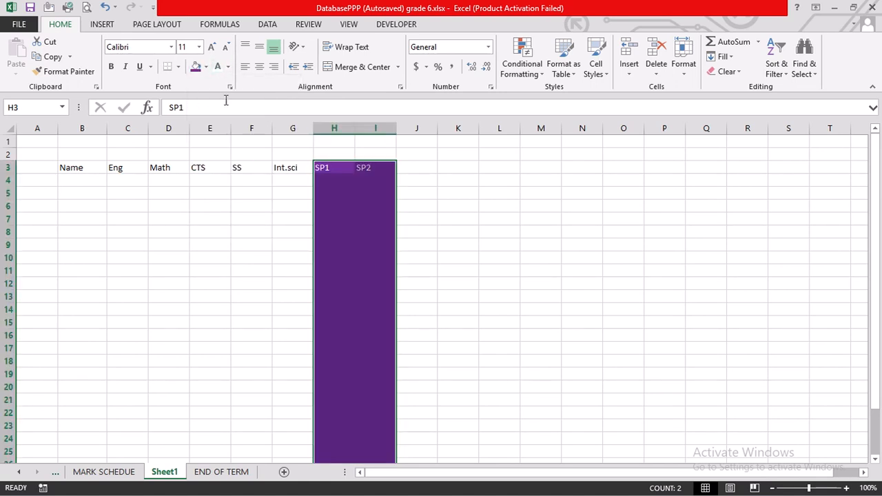
Step: Set the font of the purple SP1 and SP2 range to Times New Roman
{"action": "left_click", "coordinate": [116, 48]}
{"action": "type", "text": "Times New Roman"}
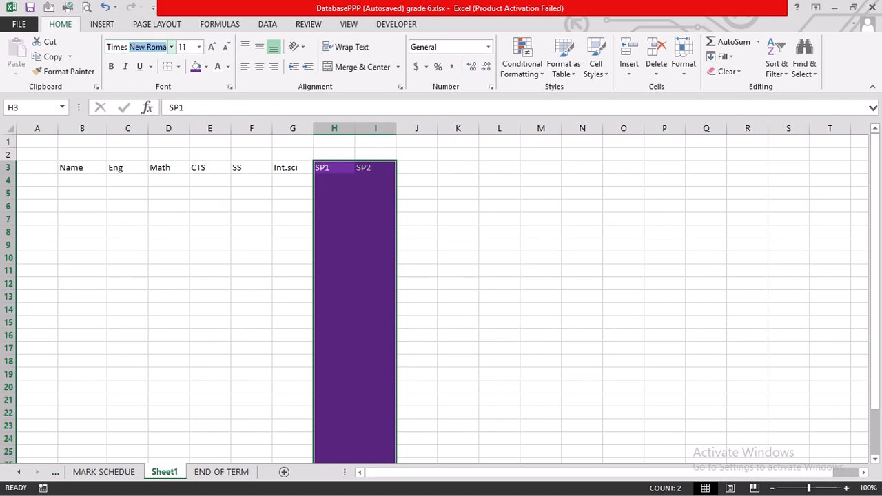
{"action": "key", "text": "Return"}
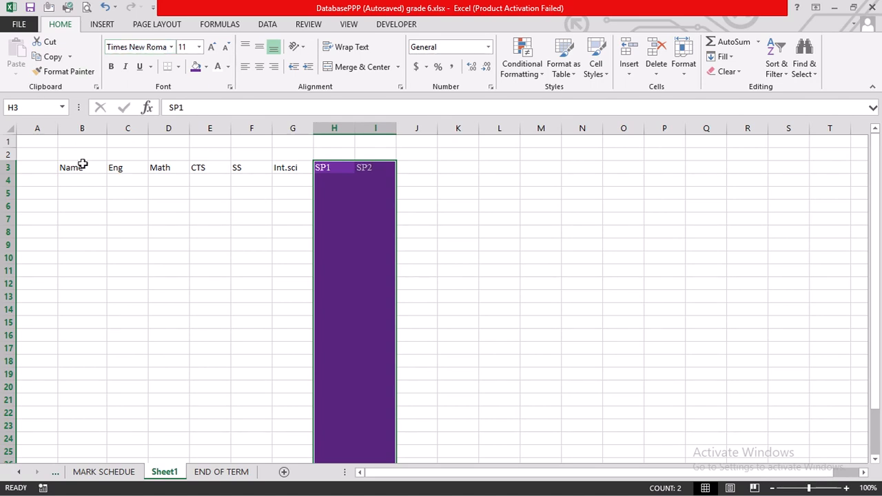
Step: Set the font of the whole table range B3:I29 to Times New Roman
{"action": "left_click_drag", "start_coordinate": [81, 166], "coordinate": [384, 384]}
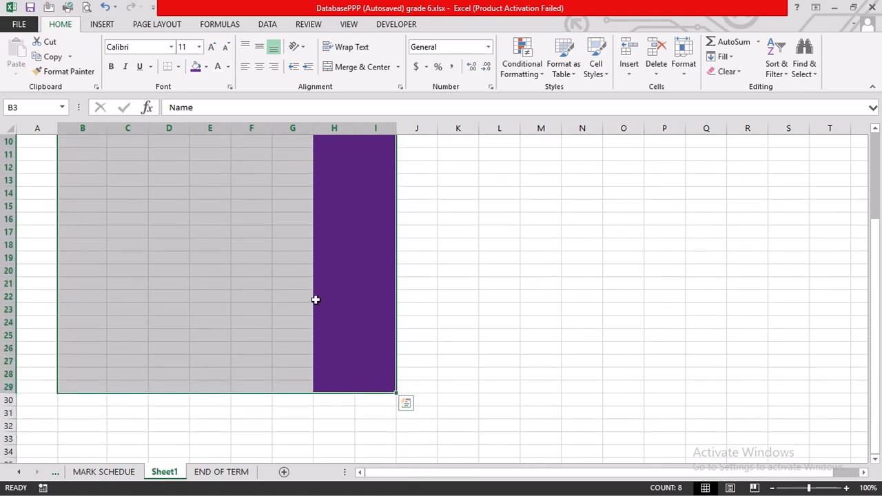
{"action": "left_click", "coordinate": [142, 47]}
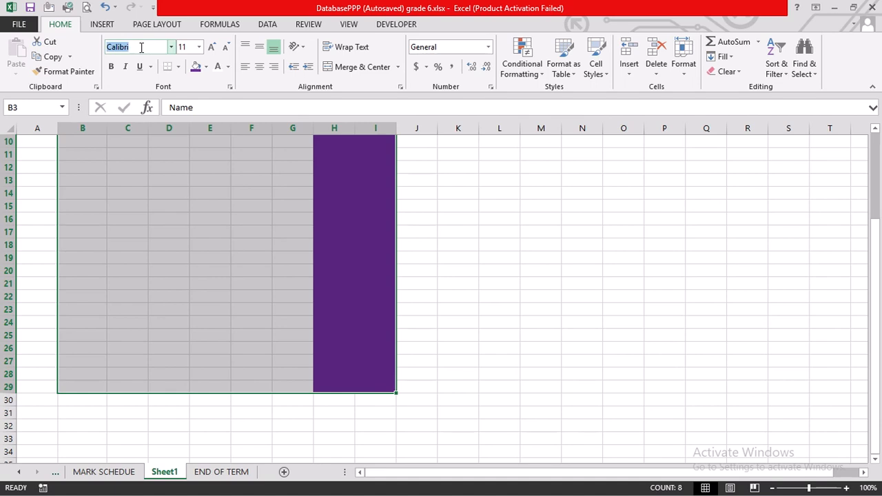
{"action": "type", "text": "Times New Roma"}
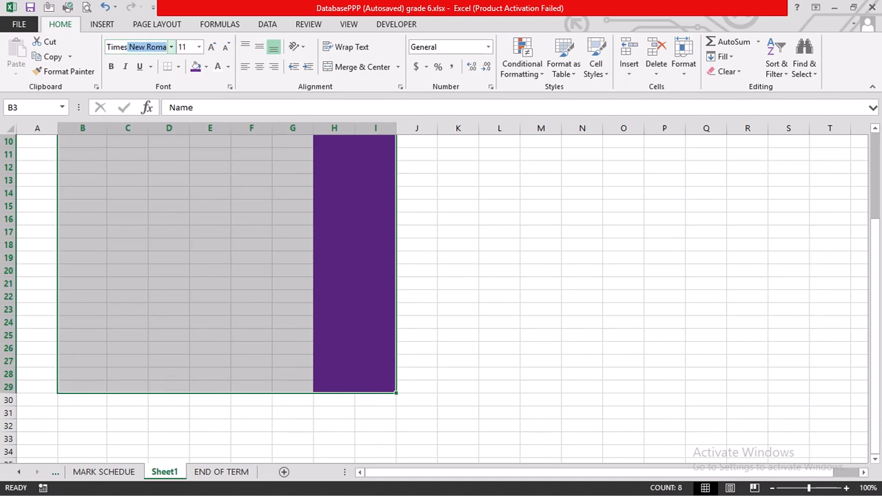
{"action": "key", "text": "Return"}
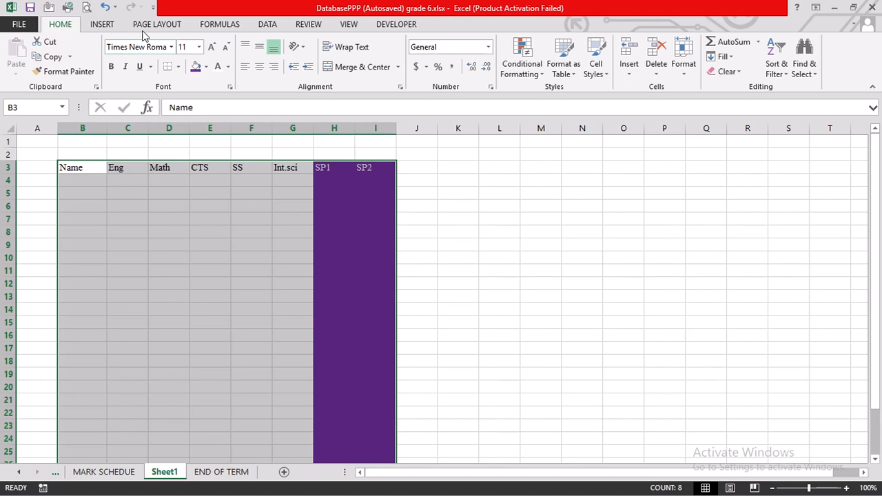
{"action": "mouse_move", "coordinate": [434, 5]}
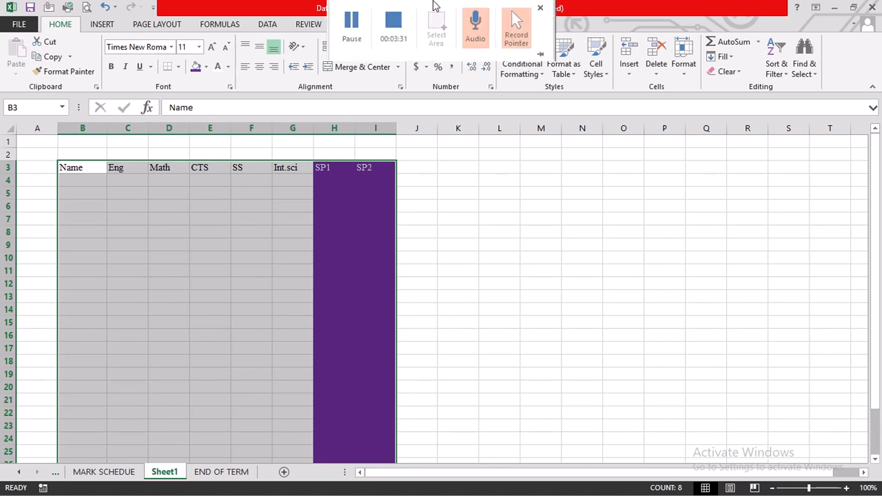
{"action": "left_click", "coordinate": [351, 27]}
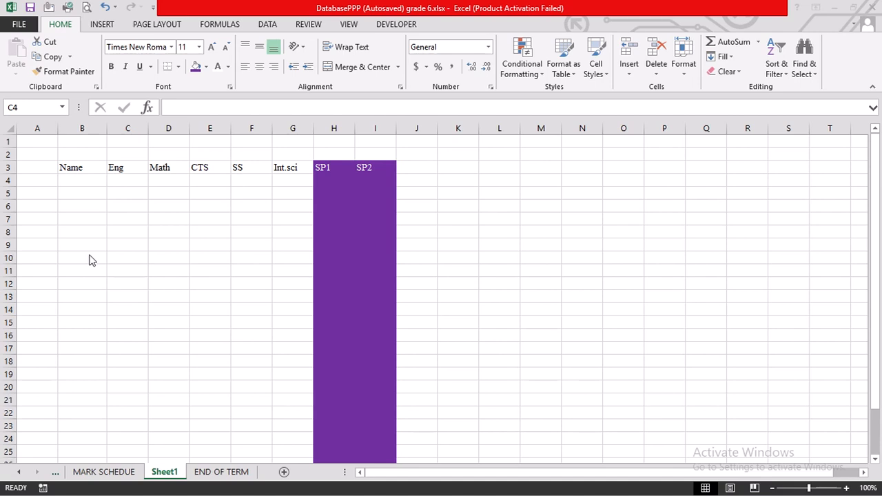
Step: Link cell B4 under Name to the first pupil's first name with the formula ='MARK SCHEDUE'!C6
{"action": "left_click", "coordinate": [80, 184]}
{"action": "left_click", "coordinate": [80, 184]}
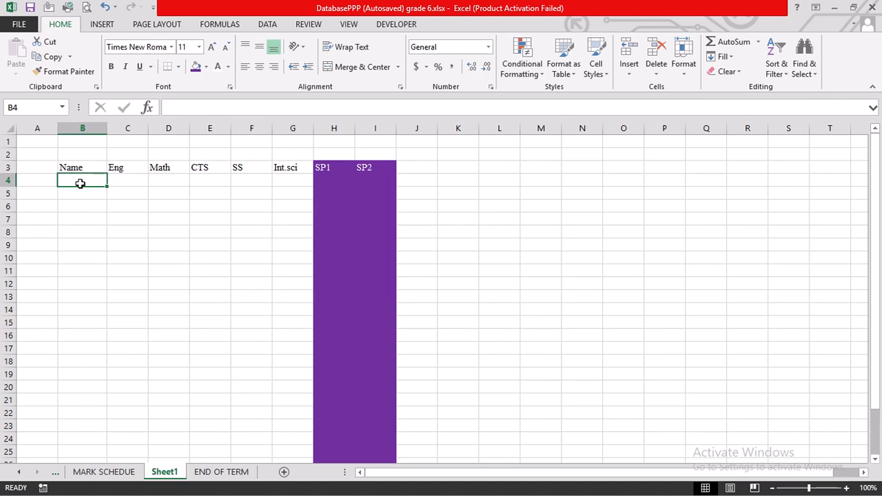
{"action": "type", "text": "="}
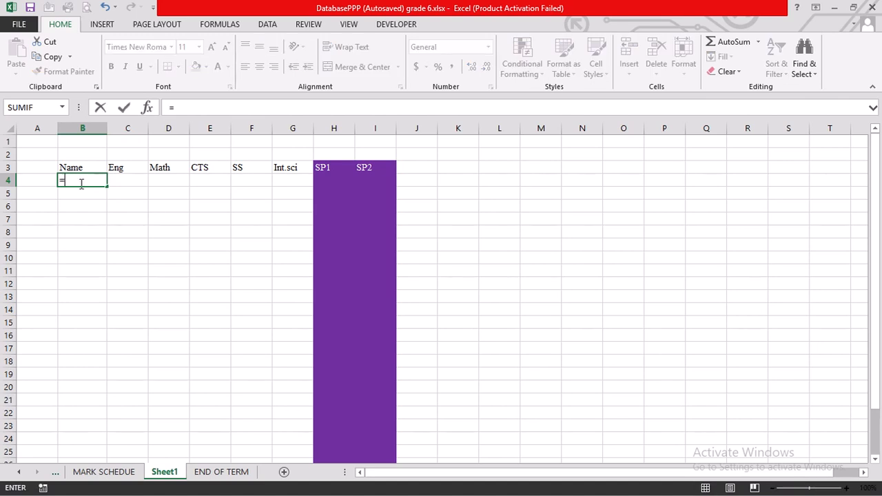
{"action": "left_click", "coordinate": [103, 471]}
{"action": "left_click", "coordinate": [147, 214]}
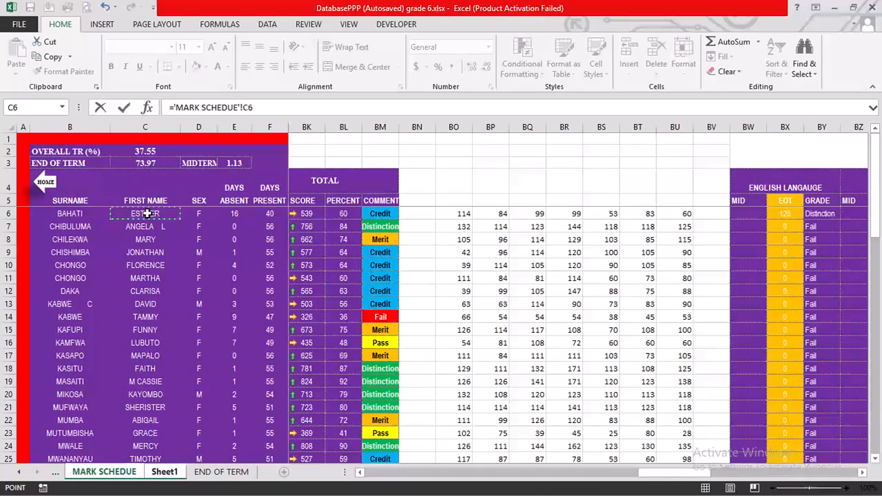
{"action": "key", "text": "Return"}
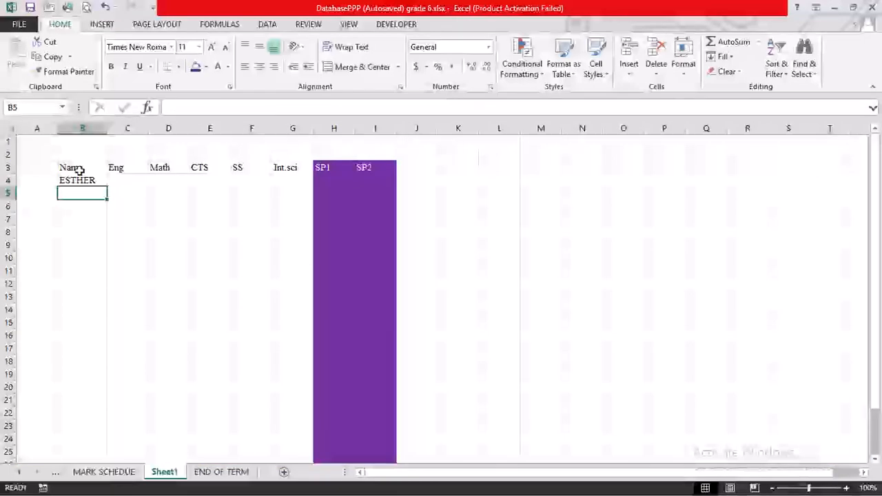
{"action": "left_click", "coordinate": [93, 181]}
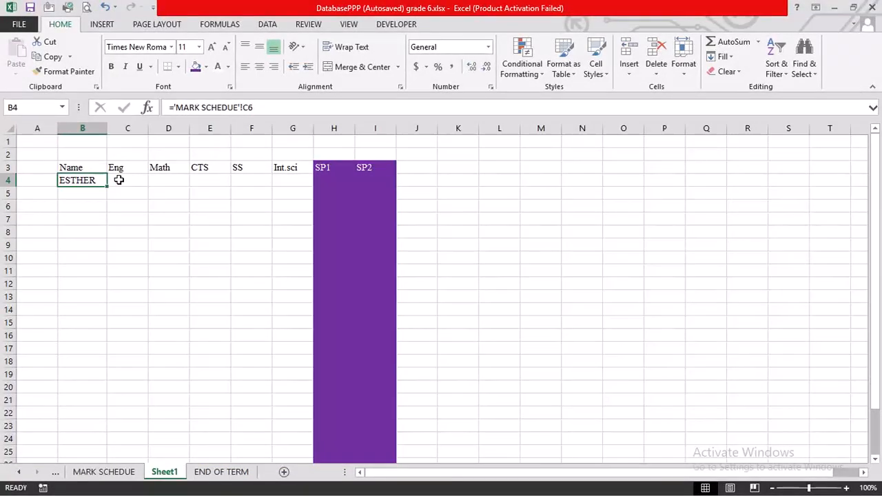
Step: Link cell C4 under Eng to the first pupil's English mark with the formula ='MARK SCHEDUE'!BO6
{"action": "left_click", "coordinate": [119, 180]}
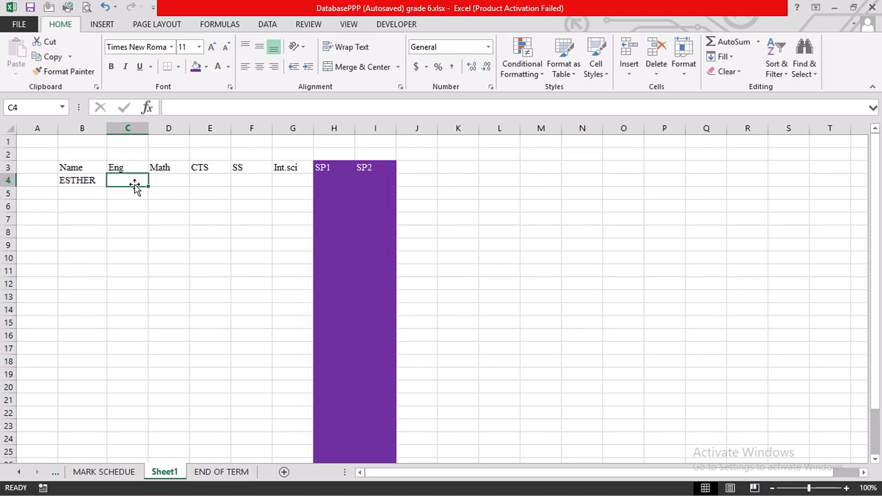
{"action": "left_click", "coordinate": [134, 474]}
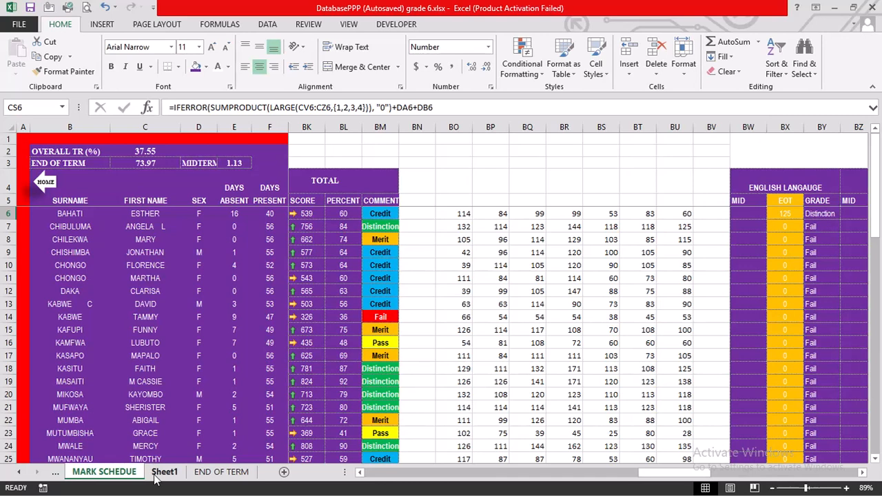
{"action": "left_click", "coordinate": [160, 474]}
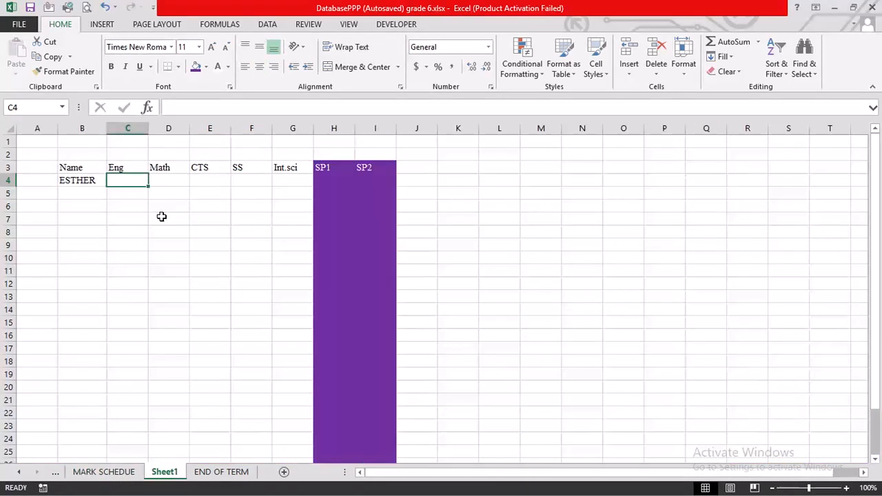
{"action": "type", "text": "="}
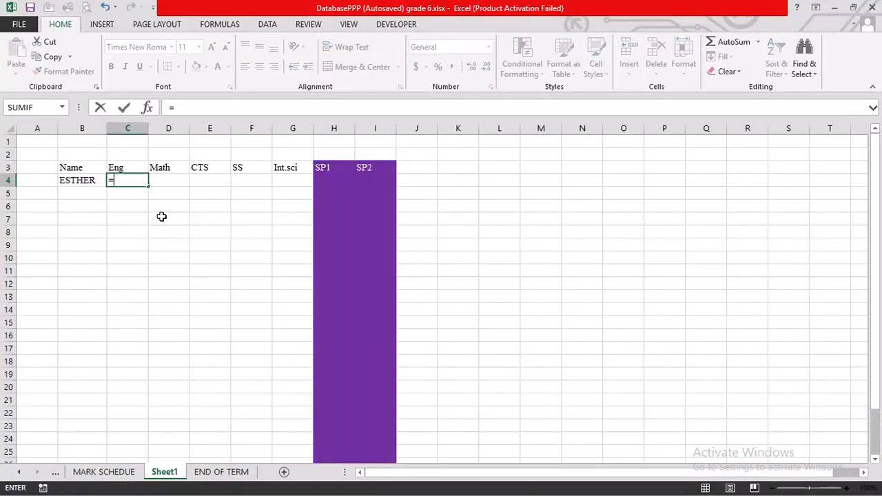
{"action": "left_click", "coordinate": [104, 472]}
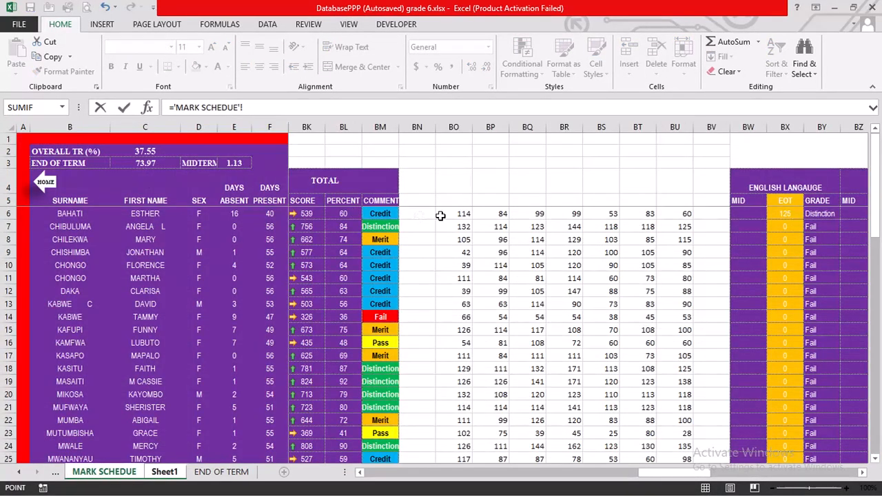
{"action": "left_click", "coordinate": [441, 216]}
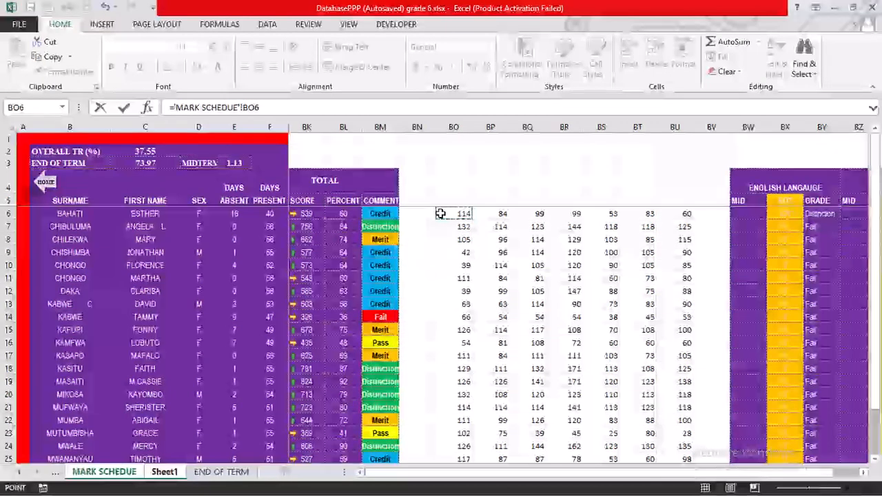
{"action": "key", "text": "Return"}
{"action": "key", "text": "Up"}
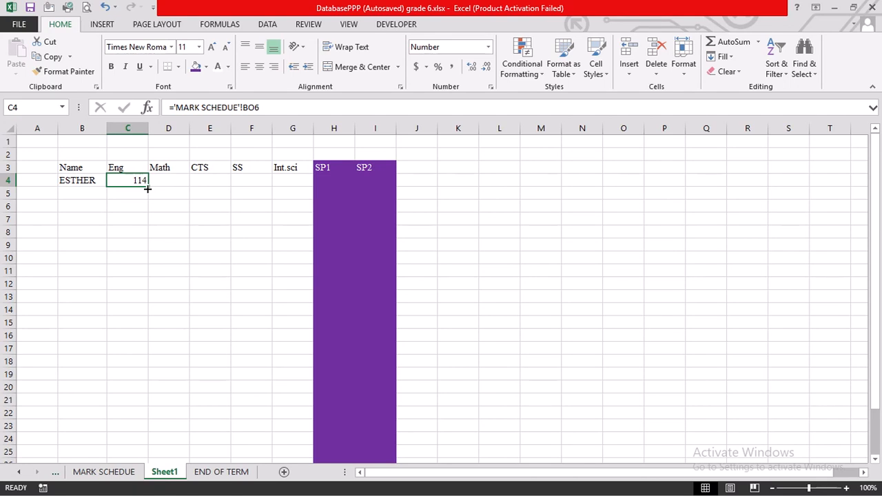
Step: Copy the mark formula in C4 across row 4 through the SP2 column, cell I4
{"action": "left_click_drag", "start_coordinate": [146, 188], "coordinate": [382, 189]}
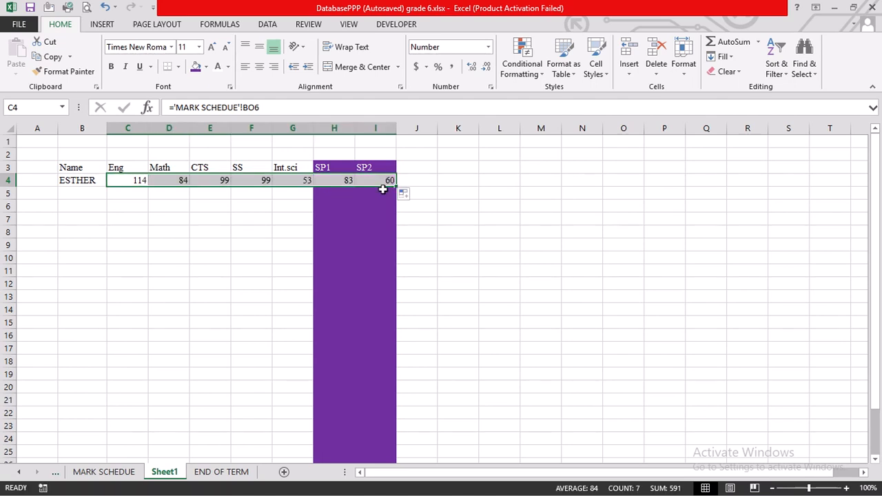
{"action": "left_click", "coordinate": [363, 206]}
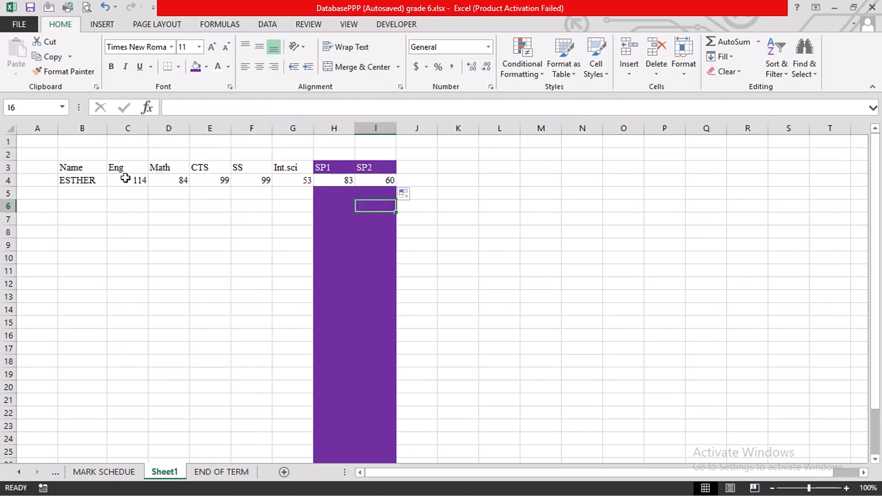
{"action": "left_click", "coordinate": [126, 178]}
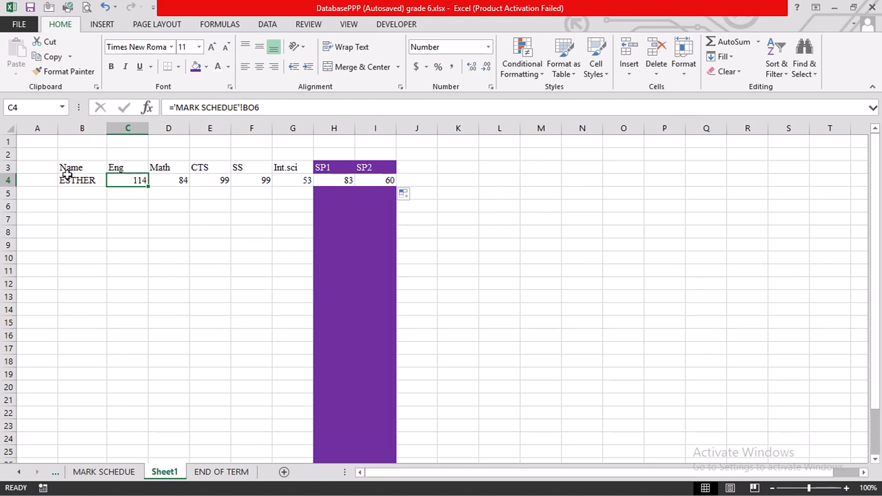
Step: Copy the formulas in B4:I4 down to row 29 and autofit the width of the Name column
{"action": "left_click_drag", "start_coordinate": [62, 181], "coordinate": [372, 183]}
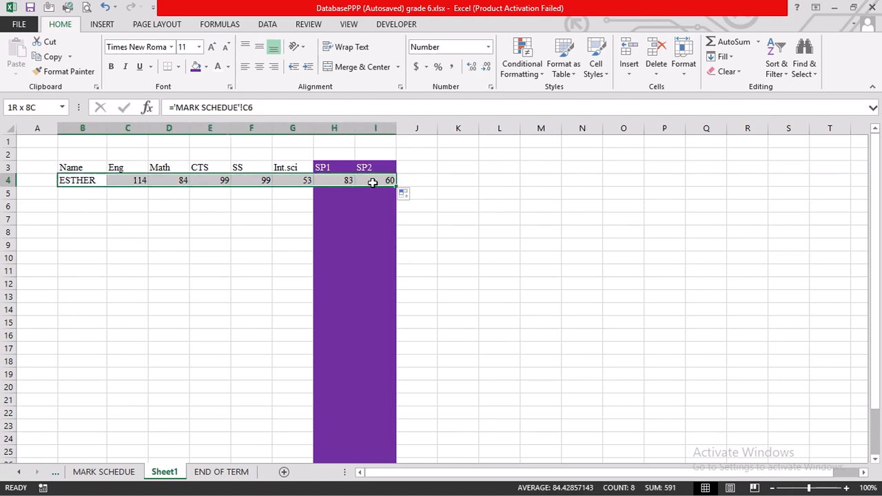
{"action": "left_click", "coordinate": [372, 182]}
{"action": "left_click", "coordinate": [90, 179]}
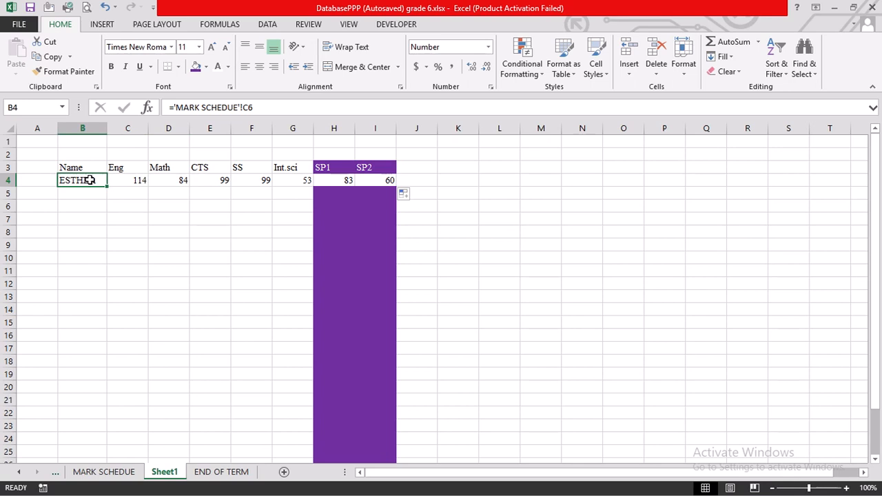
{"action": "left_click_drag", "start_coordinate": [89, 180], "coordinate": [395, 181]}
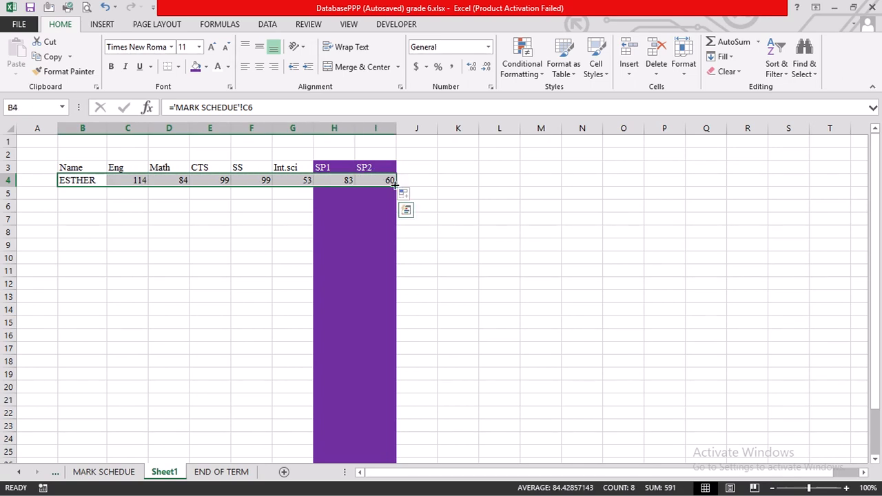
{"action": "left_click_drag", "start_coordinate": [398, 185], "coordinate": [393, 446]}
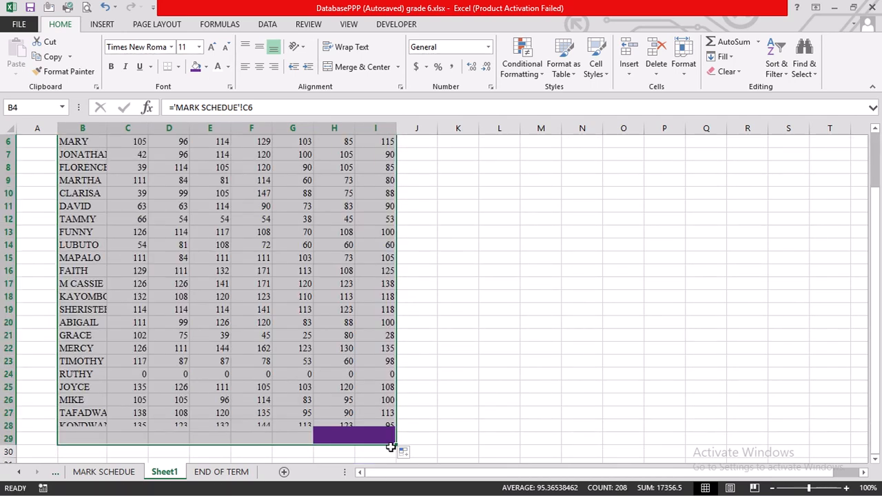
{"action": "scroll", "coordinate": [30, 118], "scroll_direction": "up", "scroll_amount": 2}
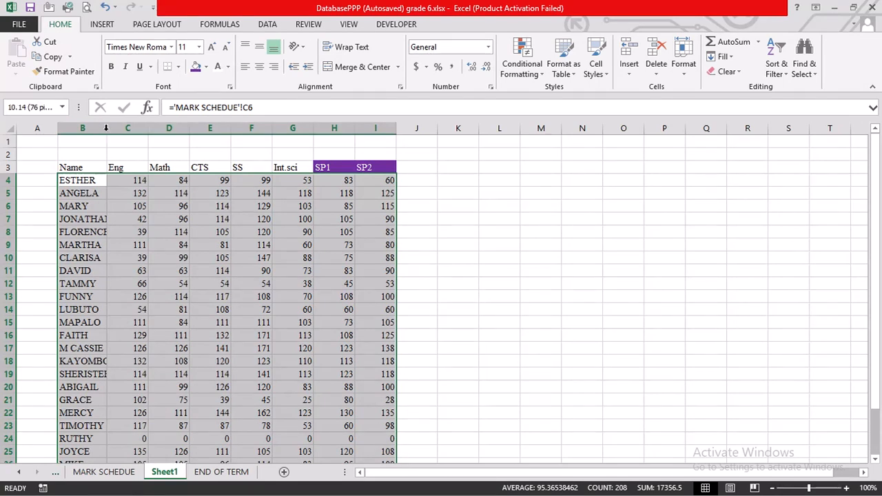
{"action": "double_click", "coordinate": [107, 128]}
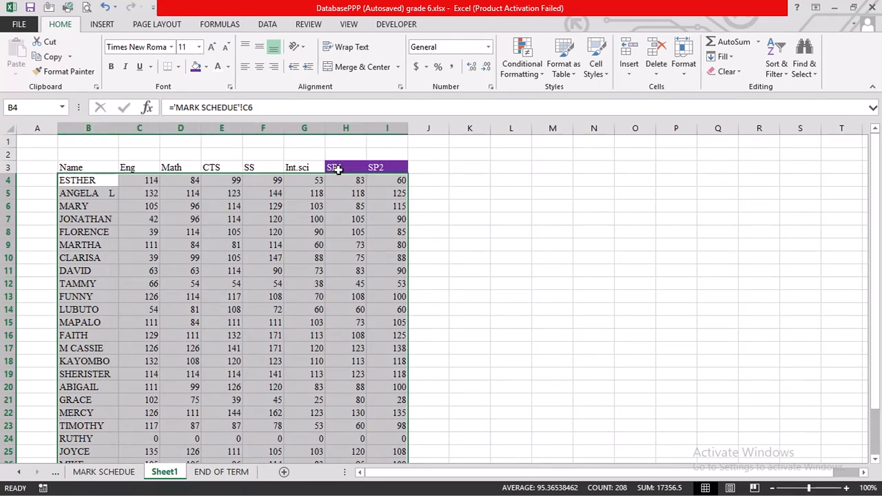
Step: Reapply the purple fill to the SP1 and SP2 columns, range H3:I29
{"action": "left_click_drag", "start_coordinate": [335, 168], "coordinate": [391, 420]}
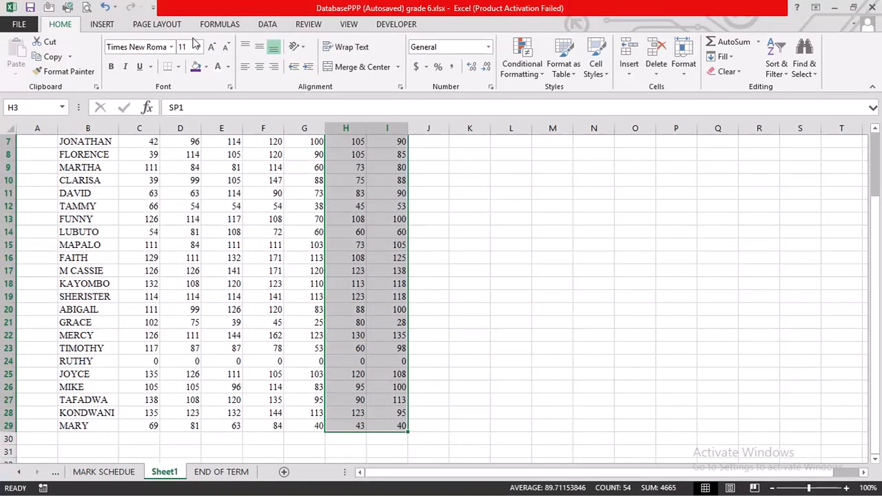
{"action": "left_click", "coordinate": [196, 66]}
{"action": "scroll", "coordinate": [163, 213], "scroll_direction": "up", "scroll_amount": 1}
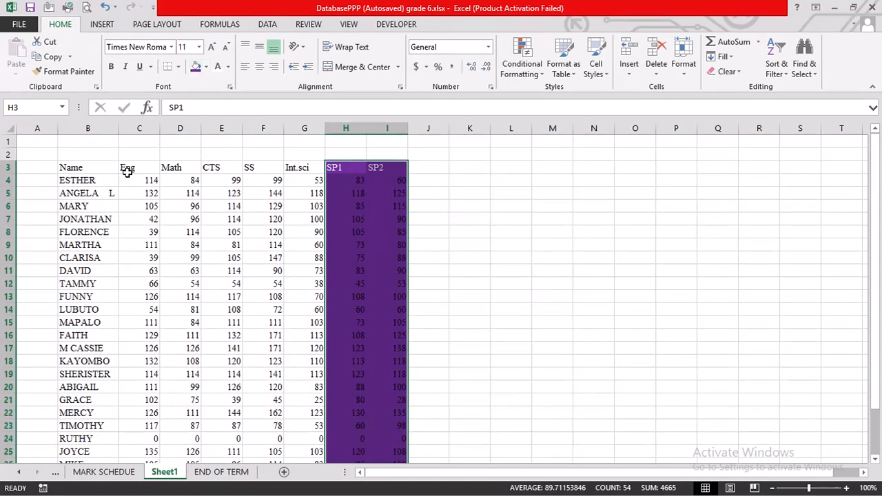
Step: Fill the Eng to Int.sci columns, range C3:G29, with the standard orange color
{"action": "left_click_drag", "start_coordinate": [127, 168], "coordinate": [319, 429]}
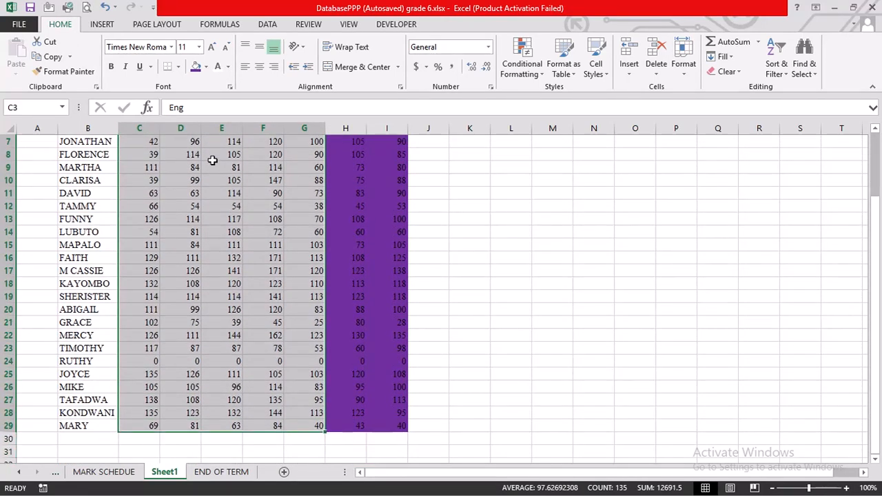
{"action": "left_click", "coordinate": [206, 67]}
{"action": "left_click", "coordinate": [217, 168]}
{"action": "scroll", "coordinate": [216, 169], "scroll_direction": "up", "scroll_amount": 2}
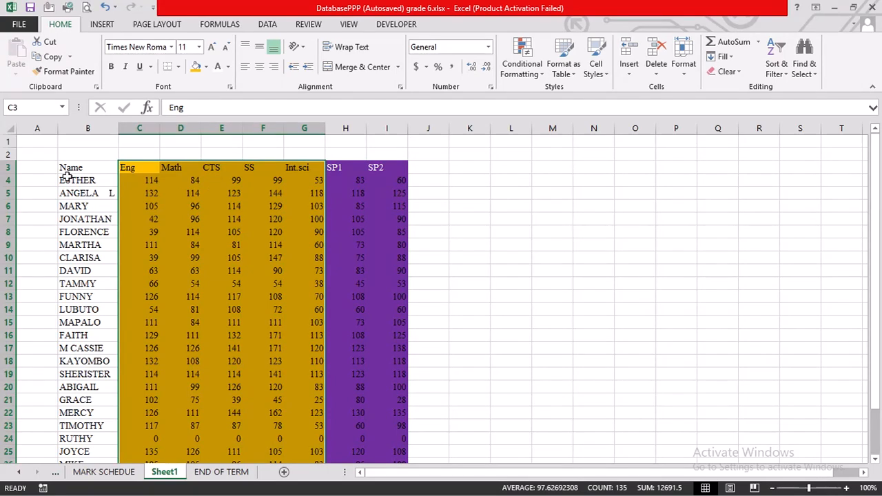
Step: Fill the entire header row 3 with the standard red color
{"action": "left_click_drag", "start_coordinate": [69, 167], "coordinate": [302, 168]}
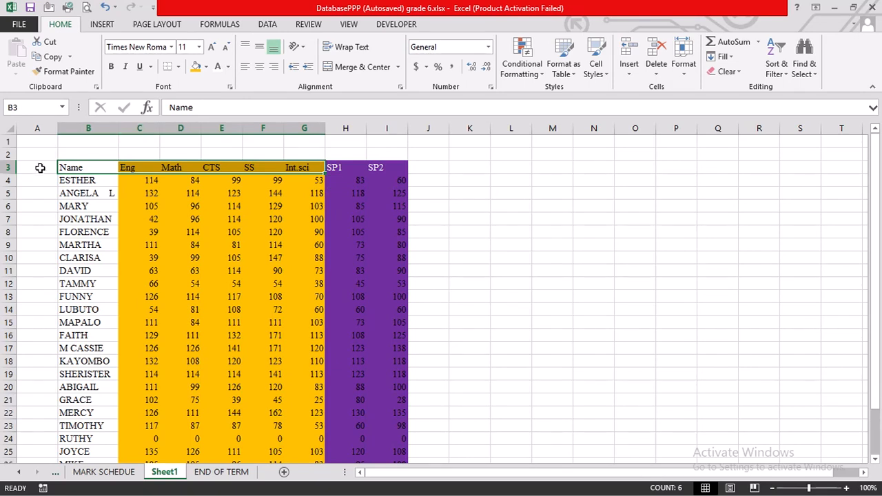
{"action": "left_click", "coordinate": [5, 160]}
{"action": "left_click", "coordinate": [6, 167]}
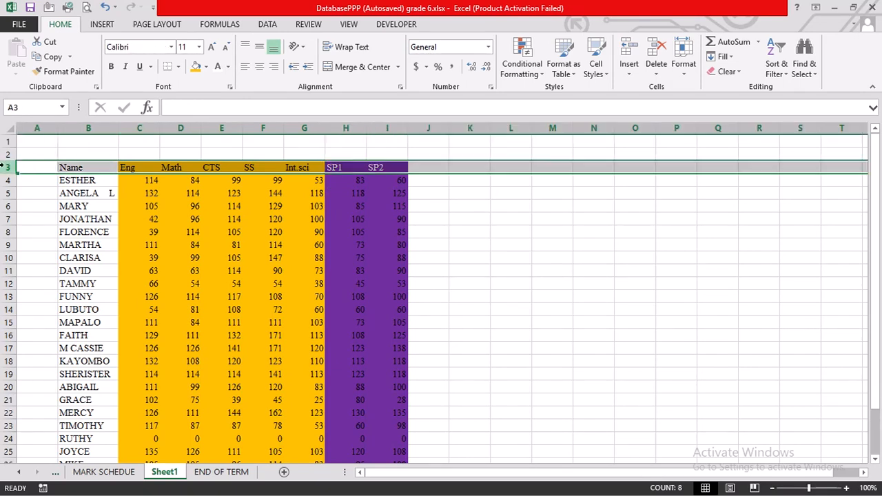
{"action": "left_click", "coordinate": [206, 67]}
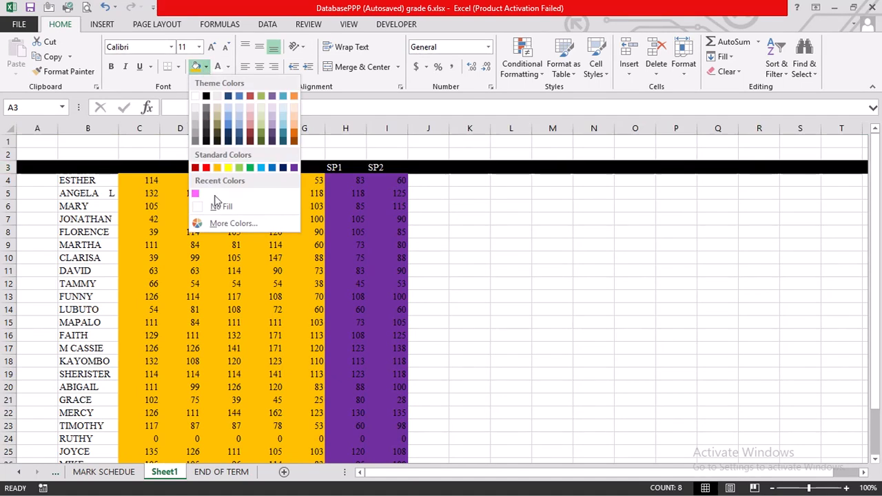
{"action": "left_click", "coordinate": [206, 168]}
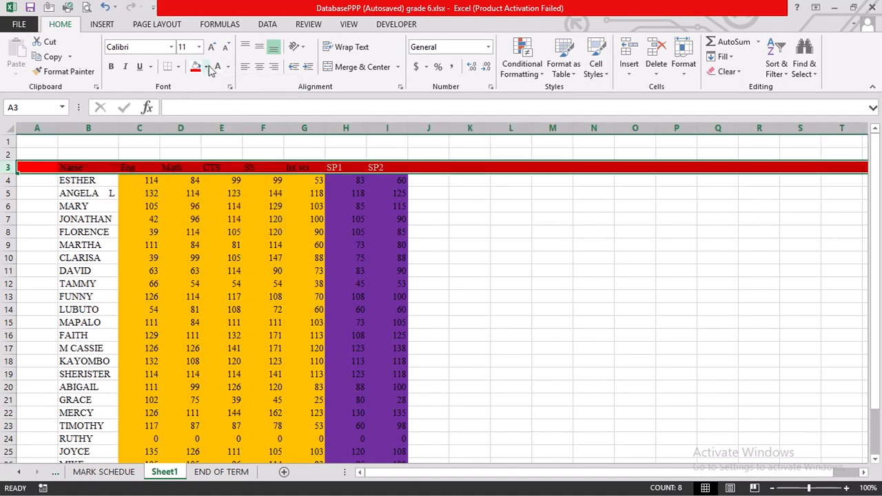
Step: Middle-align row 3 vertically and center the subject headings in C3:I3 horizontally
{"action": "left_click", "coordinate": [260, 48]}
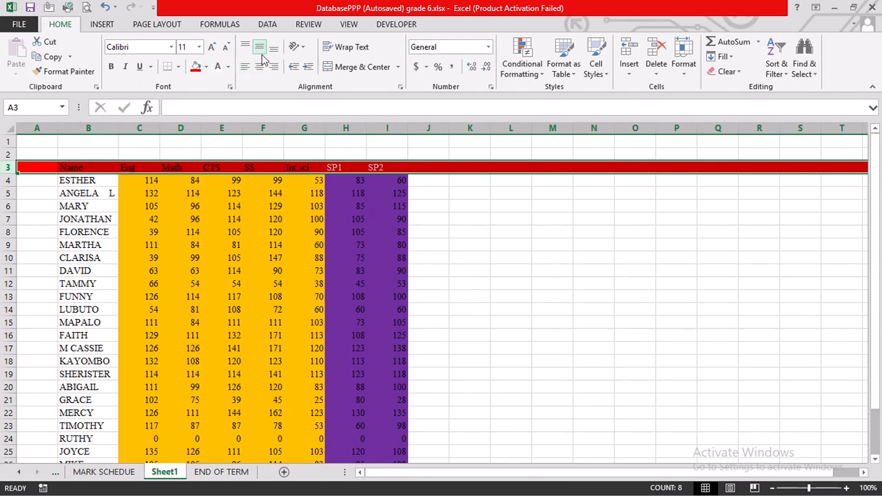
{"action": "left_click", "coordinate": [209, 206]}
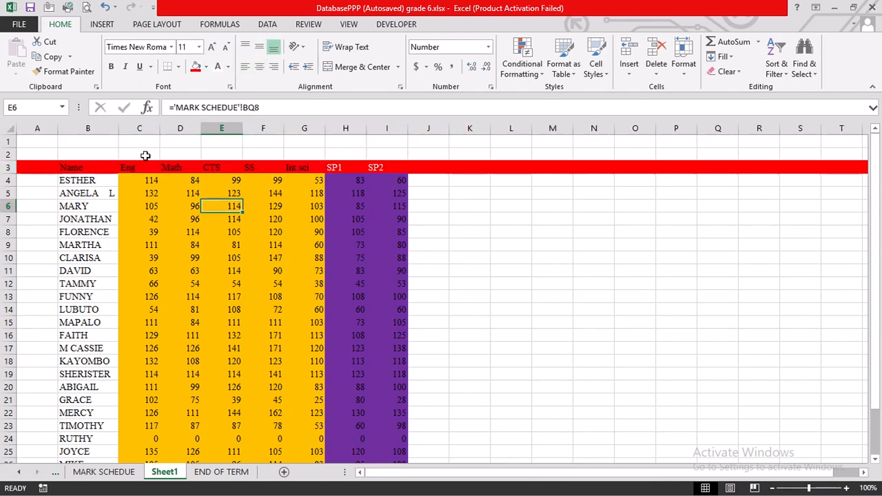
{"action": "left_click_drag", "start_coordinate": [128, 162], "coordinate": [386, 169]}
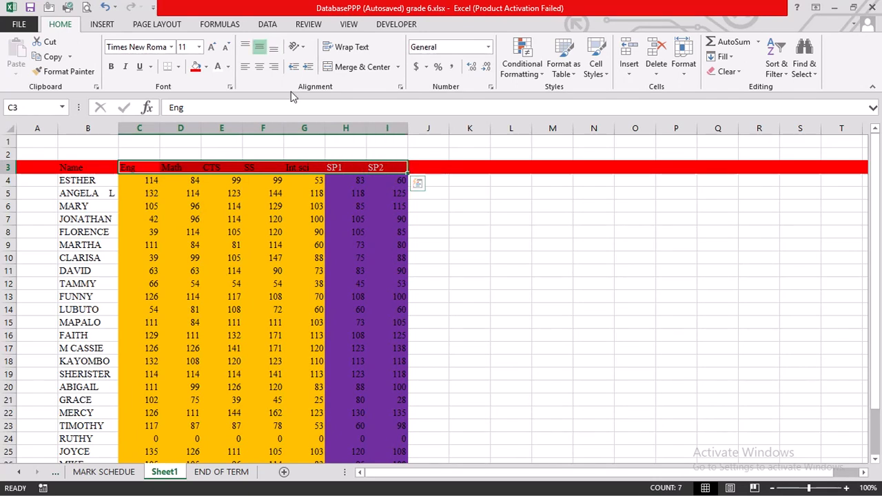
{"action": "left_click", "coordinate": [259, 67]}
{"action": "left_click", "coordinate": [166, 233]}
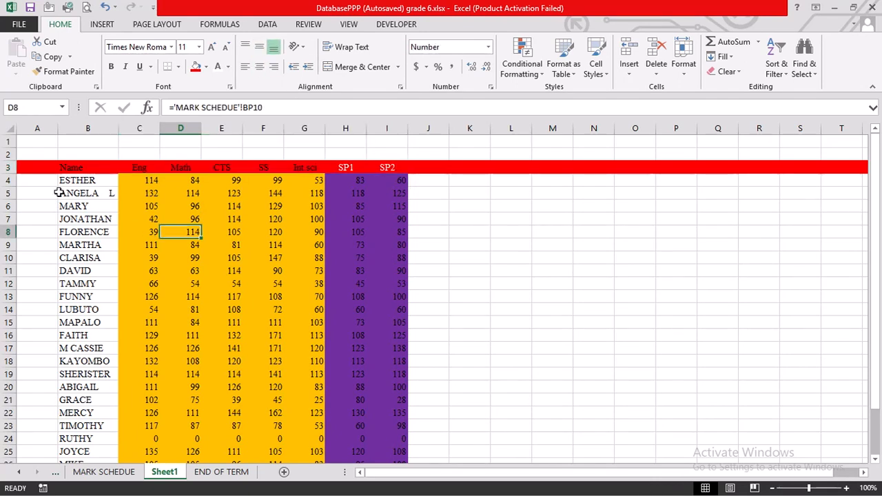
Step: Fill the entire row 30 below the table and the entire column A with red
{"action": "scroll", "coordinate": [64, 179], "scroll_direction": "down", "scroll_amount": 2}
{"action": "scroll", "coordinate": [66, 182], "scroll_direction": "up", "scroll_amount": 2}
{"action": "scroll", "coordinate": [63, 182], "scroll_direction": "down", "scroll_amount": 5}
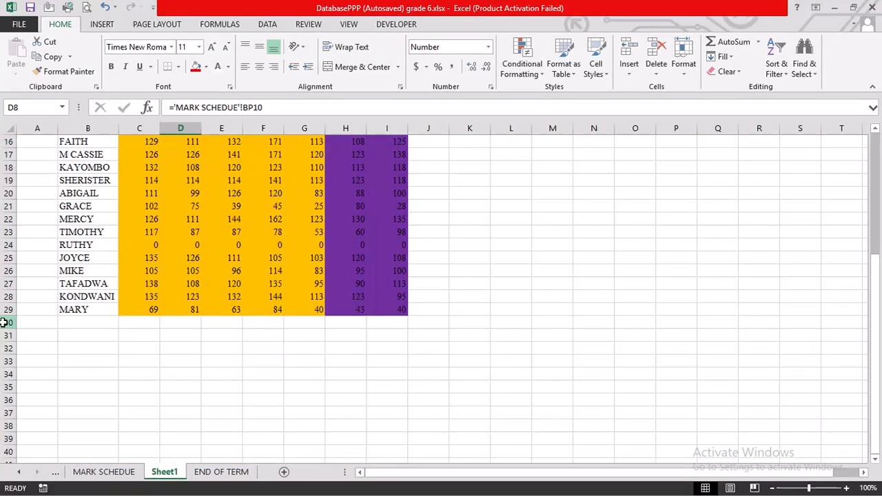
{"action": "left_click", "coordinate": [3, 322]}
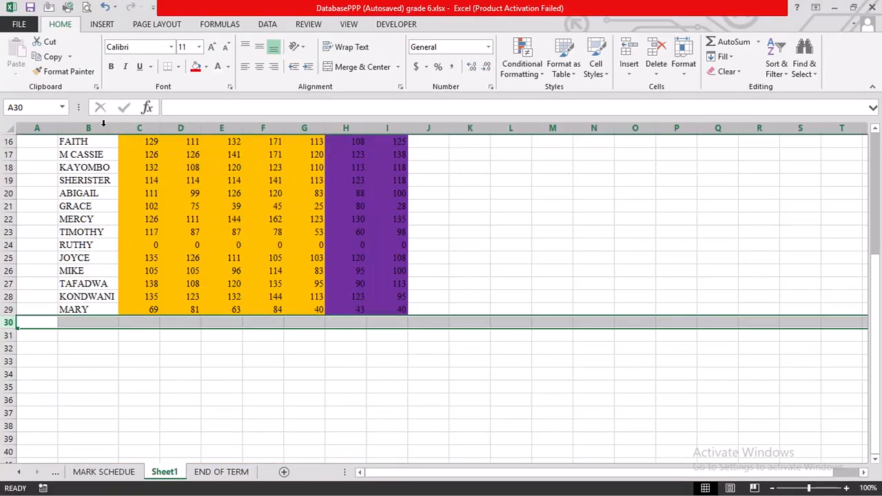
{"action": "left_click", "coordinate": [196, 67]}
{"action": "left_click", "coordinate": [43, 128]}
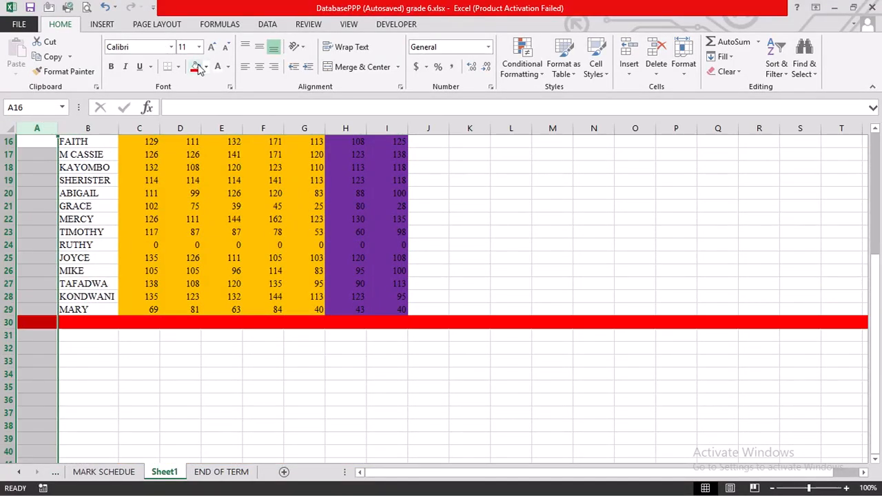
{"action": "left_click", "coordinate": [196, 67]}
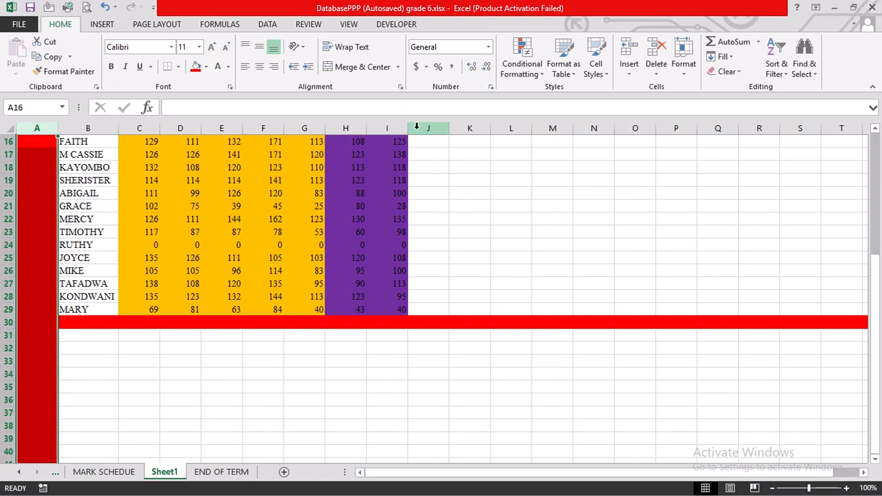
Step: Add the heading Score in cell J3 of the header row
{"action": "scroll", "coordinate": [447, 153], "scroll_direction": "up", "scroll_amount": 5}
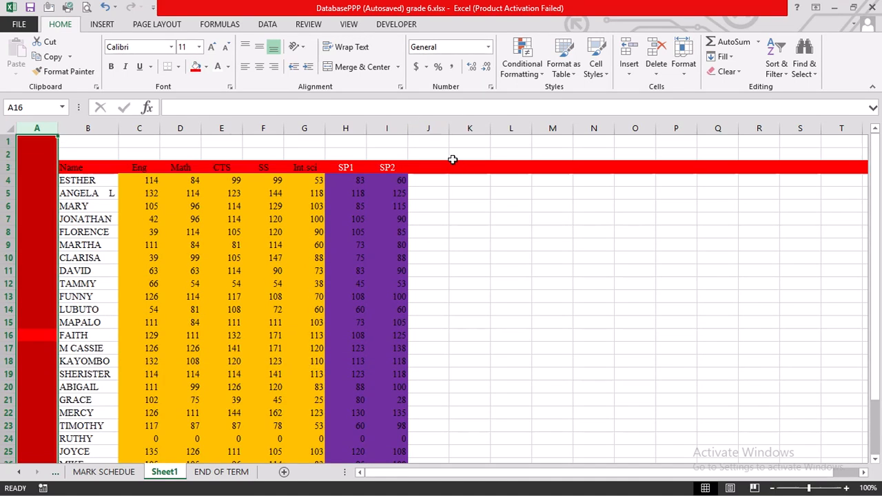
{"action": "left_click", "coordinate": [435, 169]}
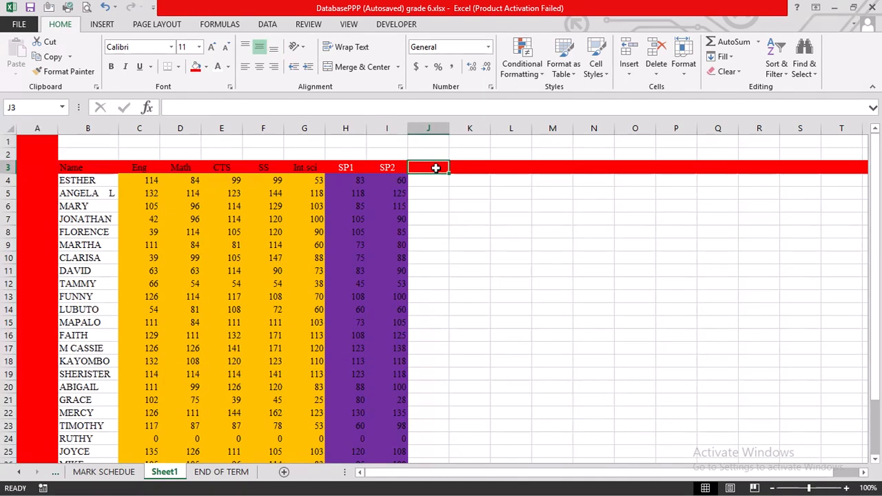
{"action": "type", "text": "Score"}
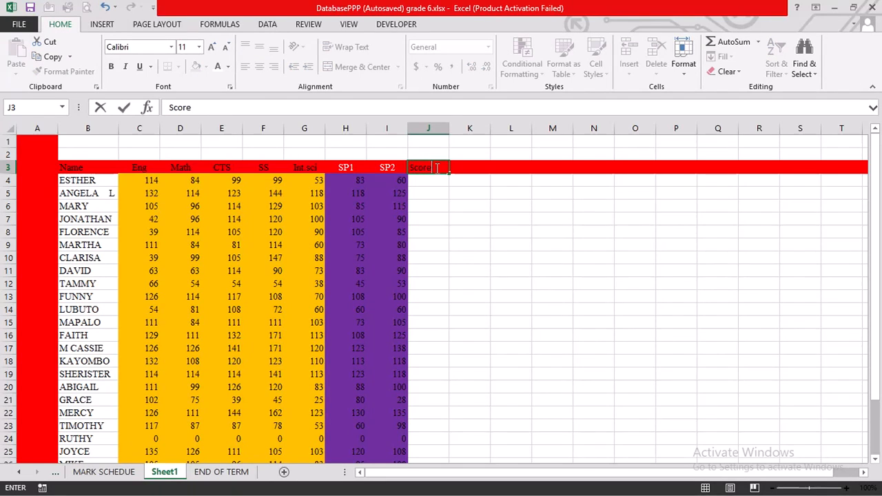
{"action": "left_click", "coordinate": [435, 181]}
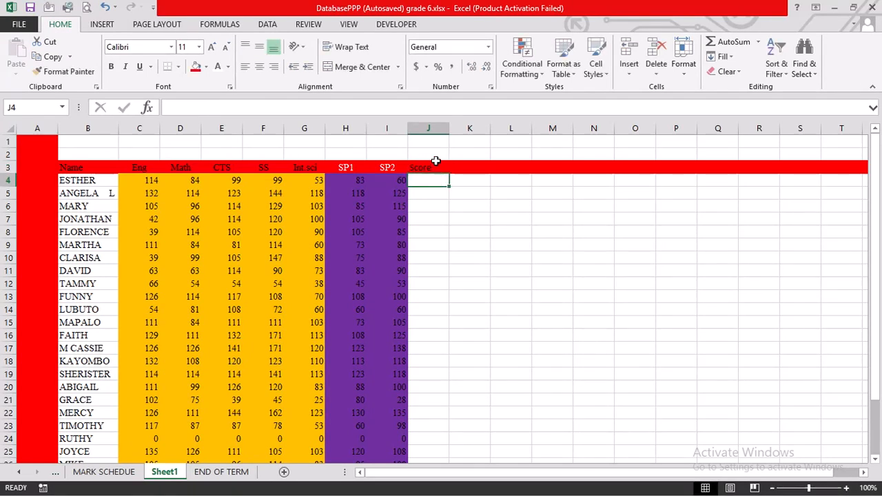
Step: Set the font of the Score heading in J3 to Times New Roman
{"action": "left_click", "coordinate": [435, 166]}
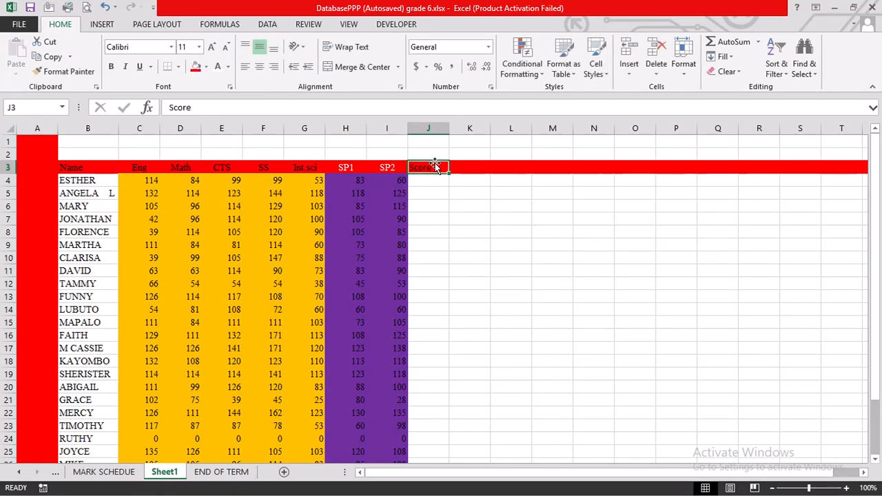
{"action": "left_click", "coordinate": [139, 50]}
{"action": "type", "text": "T"}
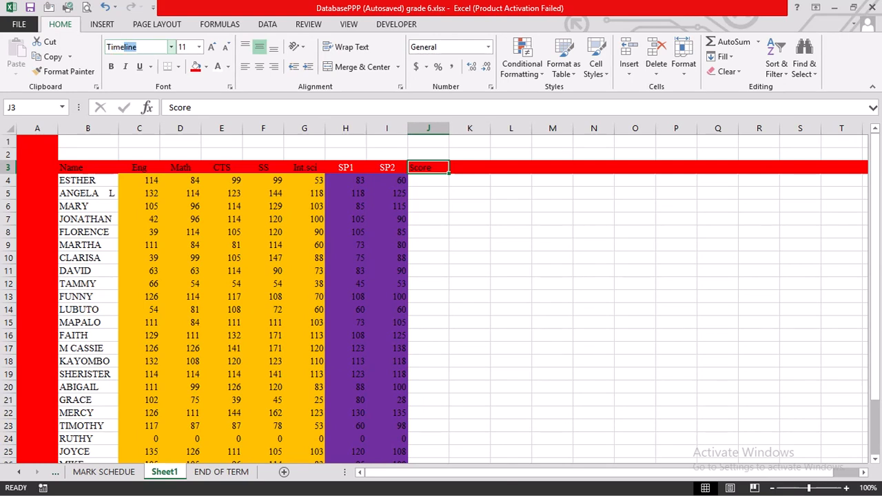
{"action": "type", "text": "imes"}
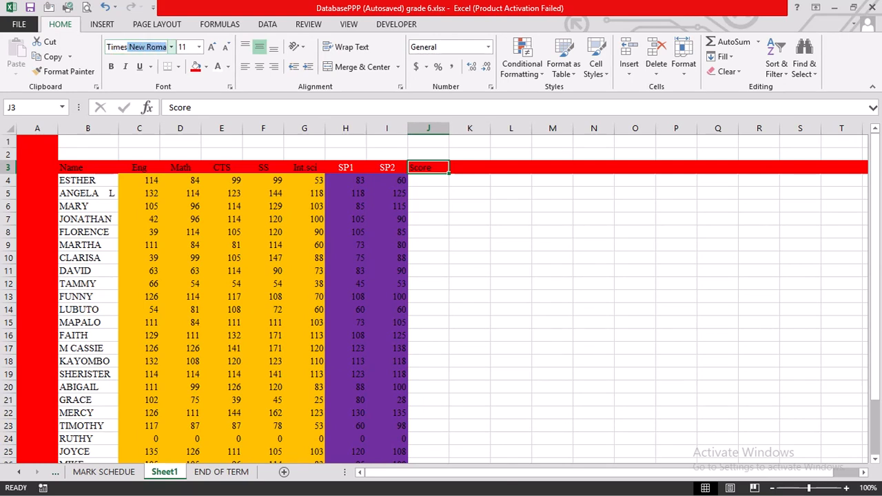
{"action": "key", "text": "Return"}
{"action": "left_click", "coordinate": [444, 180]}
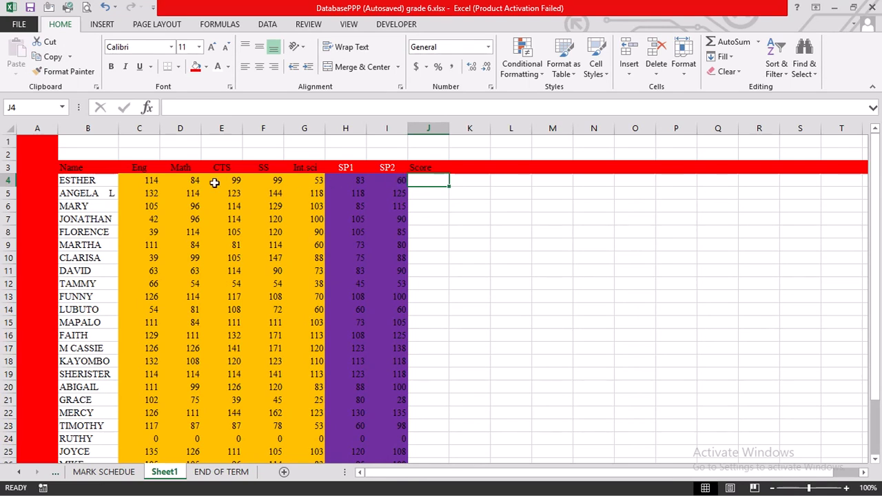
{"action": "left_click_drag", "start_coordinate": [148, 181], "coordinate": [318, 181]}
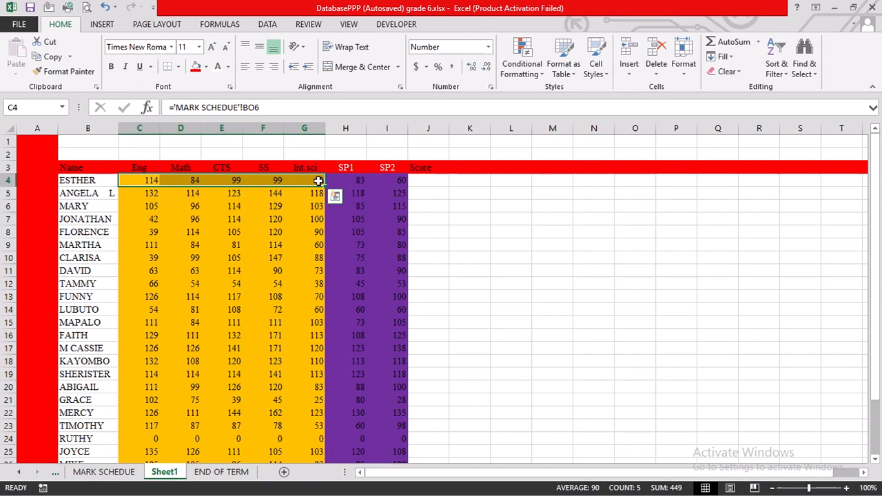
{"action": "left_click_drag", "start_coordinate": [343, 167], "coordinate": [380, 167]}
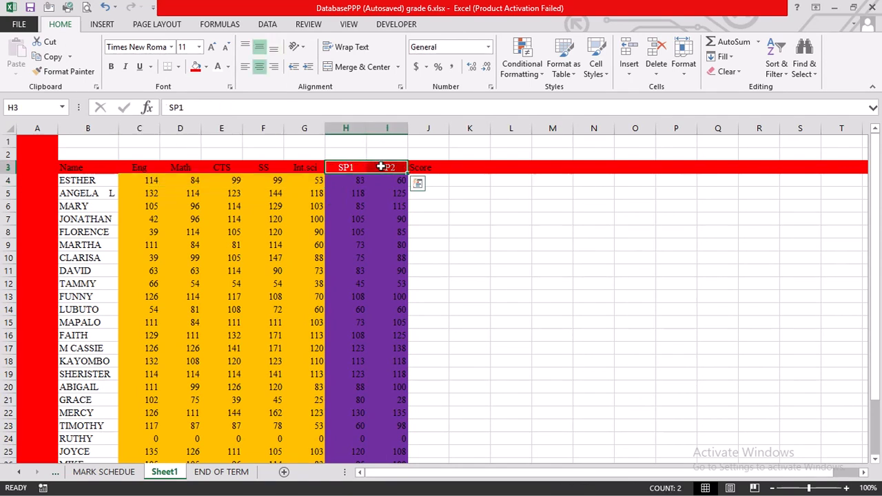
Step: Start a formula in J4 with the SUMPRODUCT function and nest the LARGE function inside it
{"action": "left_click", "coordinate": [438, 180]}
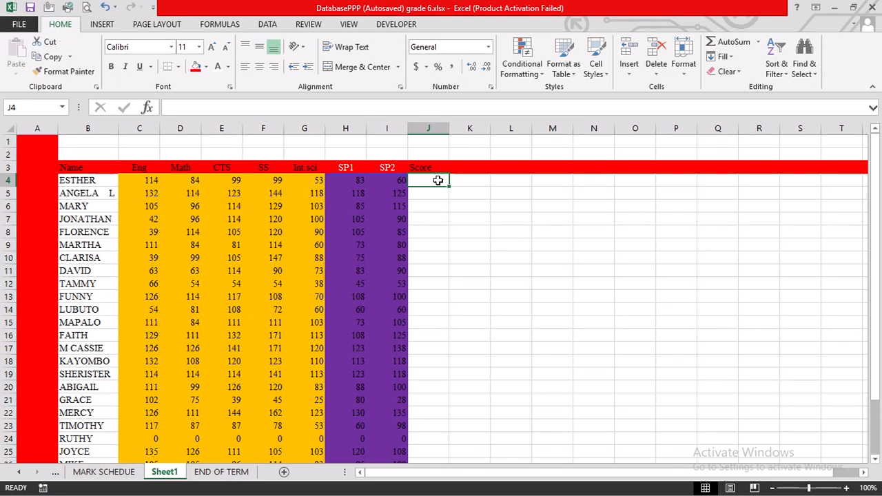
{"action": "type", "text": "=su"}
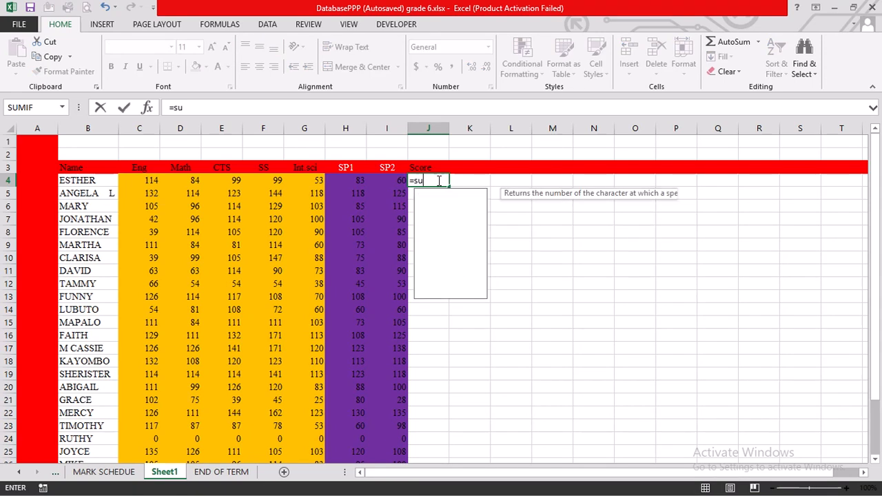
{"action": "type", "text": "m"}
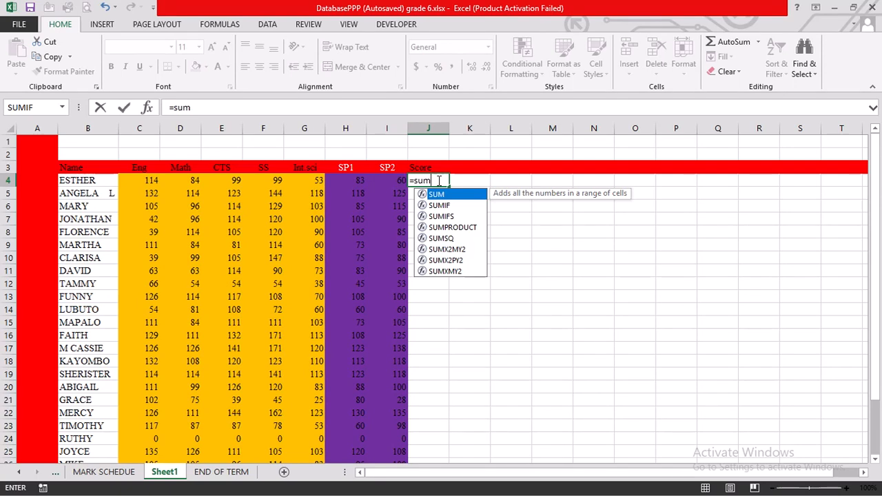
{"action": "double_click", "coordinate": [448, 227]}
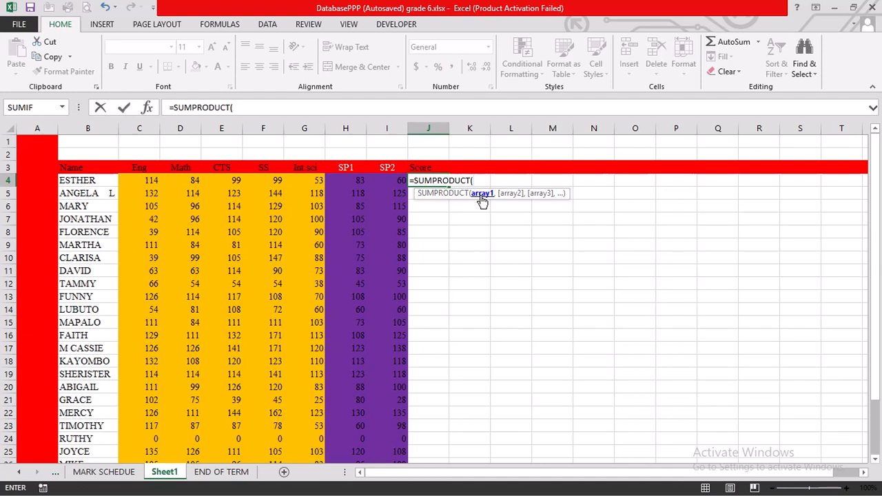
{"action": "type", "text": "LA"}
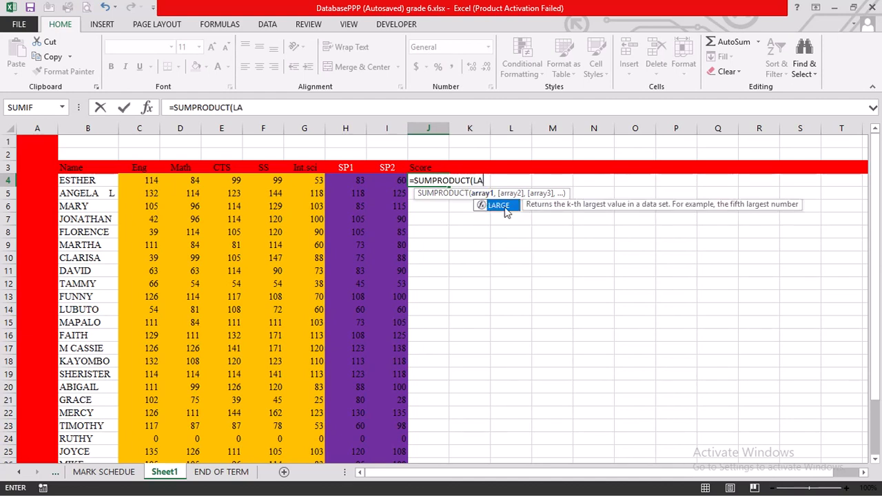
{"action": "double_click", "coordinate": [505, 210]}
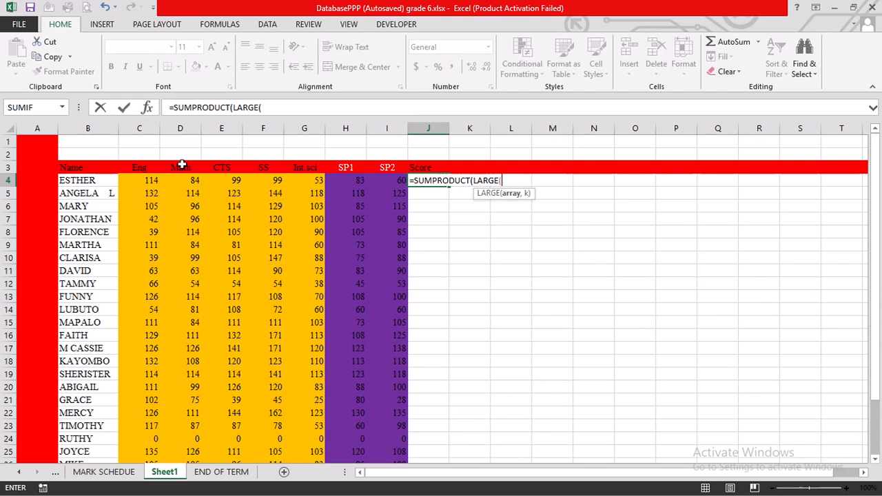
Step: Complete the LARGE arguments in J4 with range C4:G4 and the array {1,2,3,4}, and close both functions
{"action": "left_click_drag", "start_coordinate": [142, 181], "coordinate": [318, 181]}
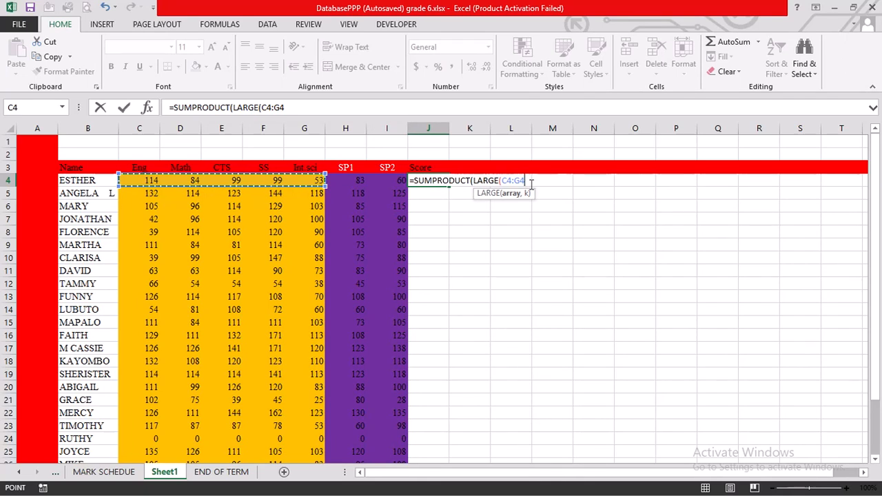
{"action": "type", "text": "{"}
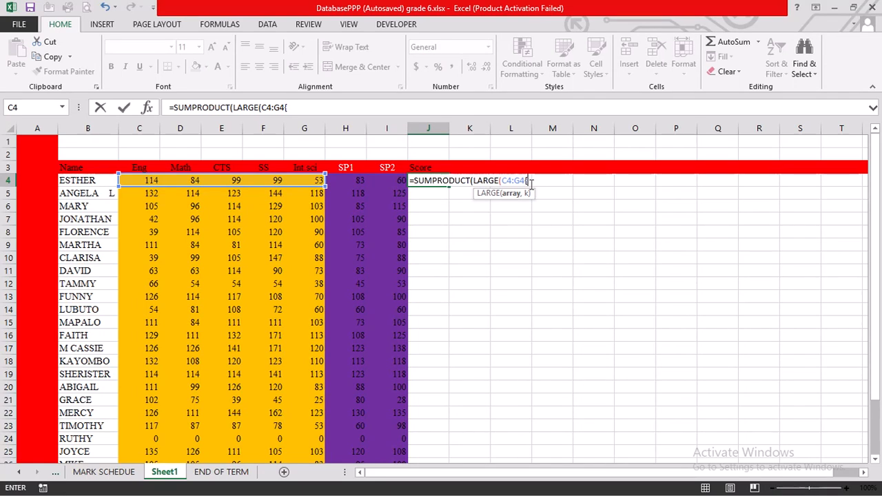
{"action": "type", "text": "1,2,3,4})"}
{"action": "key", "text": "Right"}
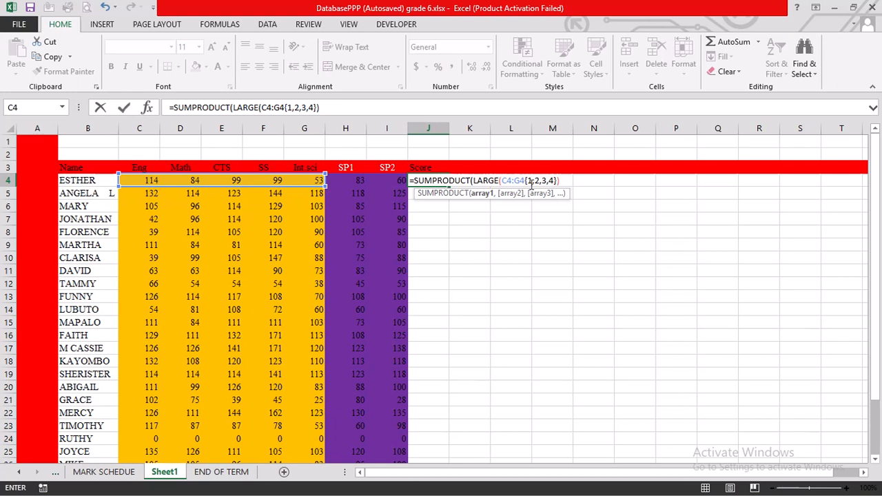
{"action": "type", "text": ")"}
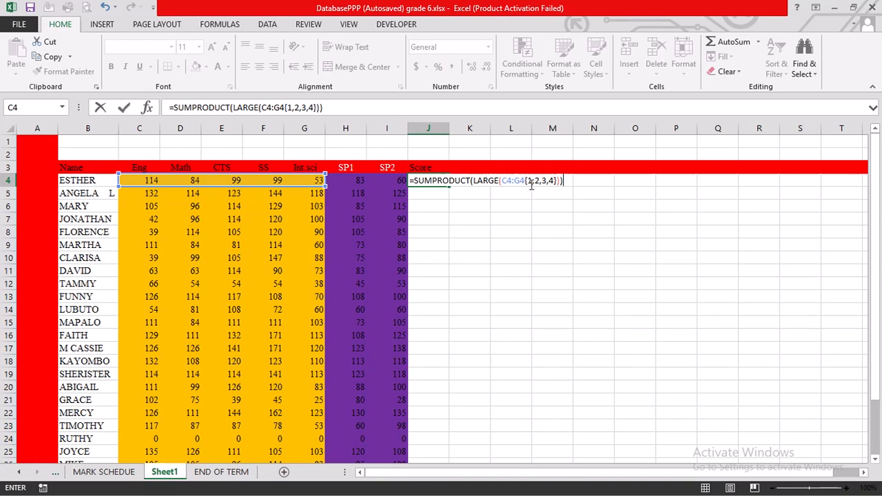
Step: Append +H4+I4 after the SUMPRODUCT part in J4 and try to enter the formula
{"action": "type", "text": "+"}
{"action": "key", "text": "BackSpace"}
{"action": "type", "text": "+"}
{"action": "left_click", "coordinate": [360, 181]}
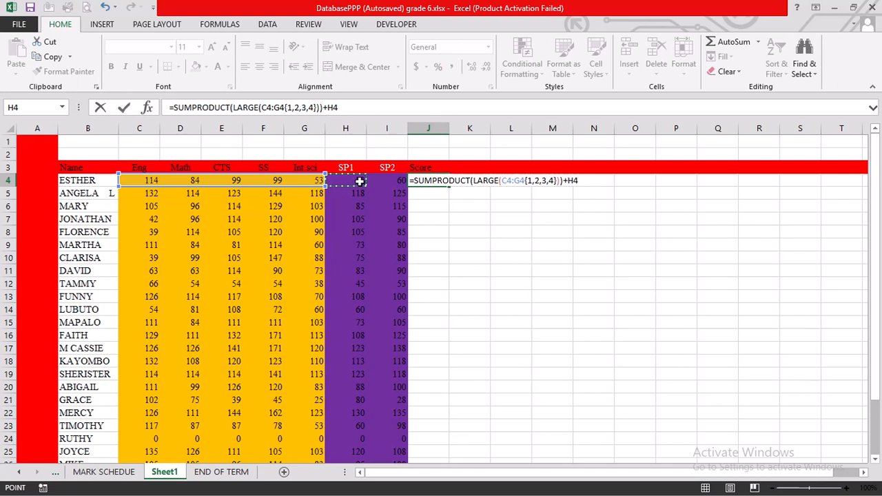
{"action": "type", "text": "+"}
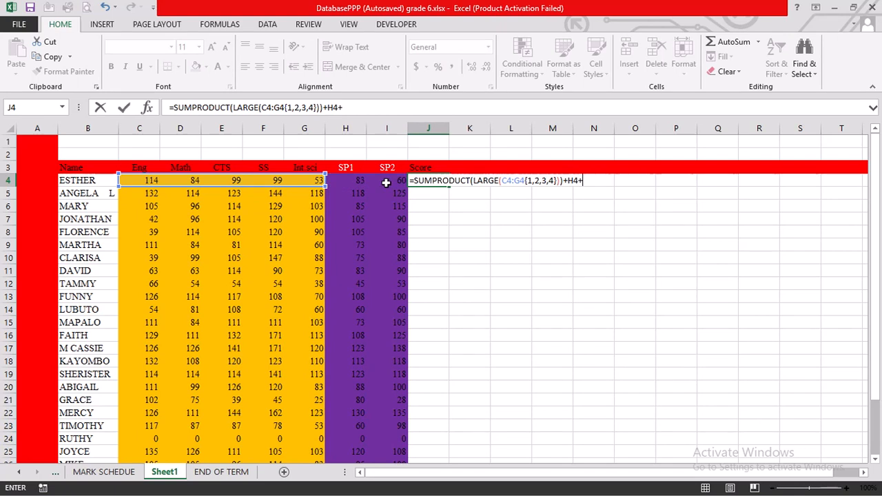
{"action": "left_click", "coordinate": [386, 182]}
{"action": "key", "text": "Return"}
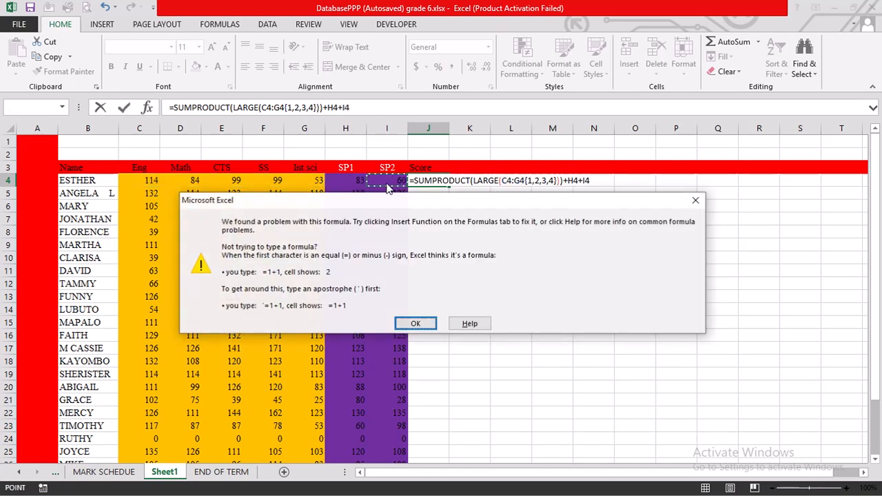
{"action": "left_click", "coordinate": [414, 325]}
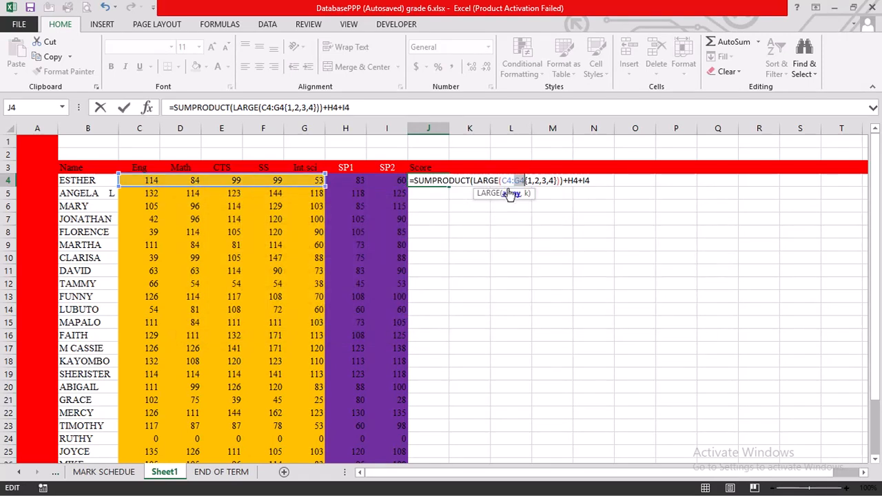
Step: Insert the IFERROR function with its opening bracket directly before SUMPRODUCT in the J4 formula
{"action": "key", "text": "Right"}
{"action": "left_click", "coordinate": [424, 181]}
{"action": "type", "text": "F"}
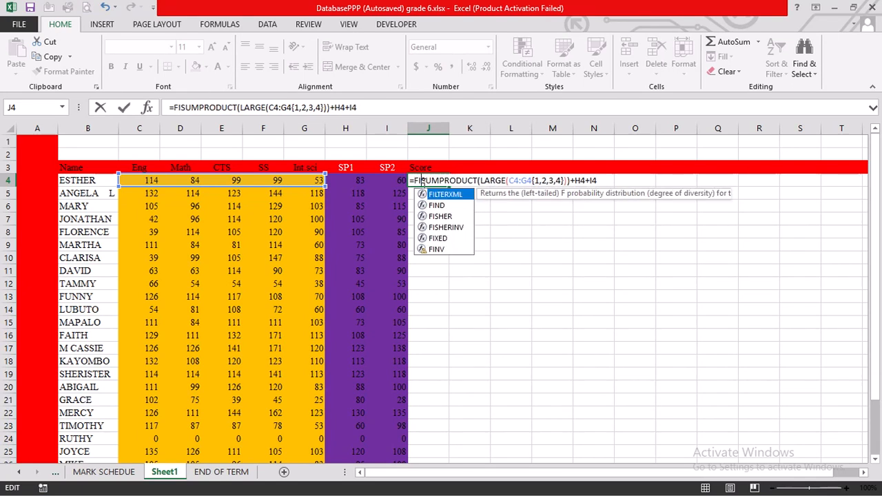
{"action": "key", "text": "BackSpace"}
{"action": "type", "text": "IF"}
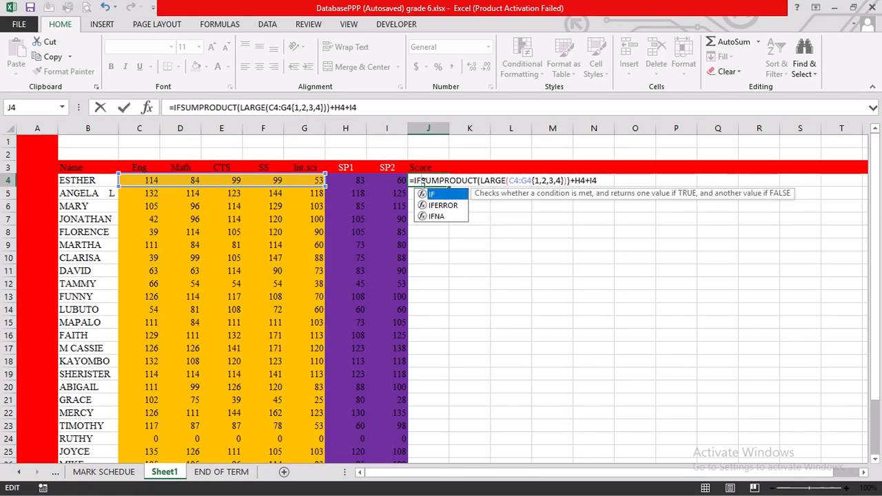
{"action": "double_click", "coordinate": [443, 206]}
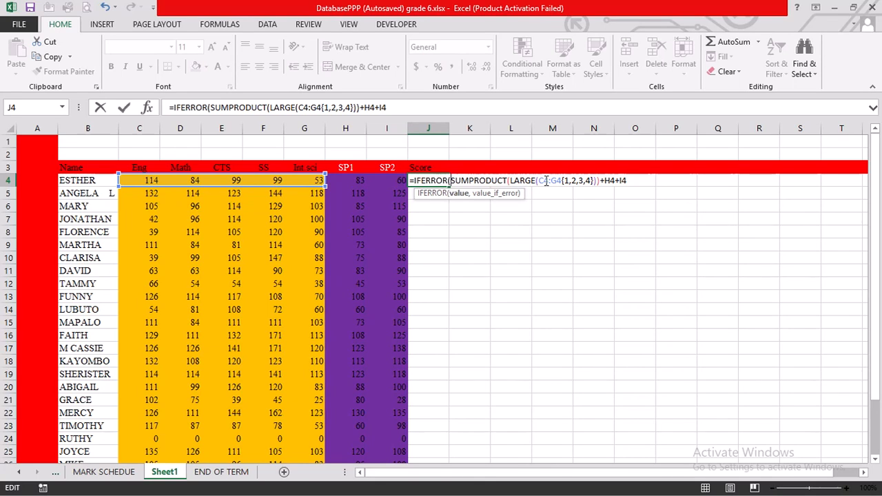
Step: Give IFERROR the fallback value "0", close its bracket before +H4+I4, and try to enter the J4 formula
{"action": "left_click", "coordinate": [599, 180]}
{"action": "type", "text": ","}
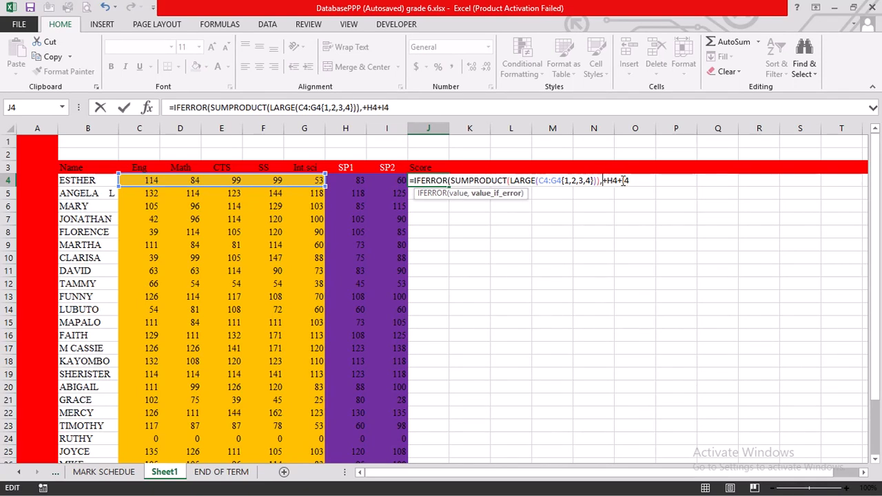
{"action": "type", "text": " \"\""}
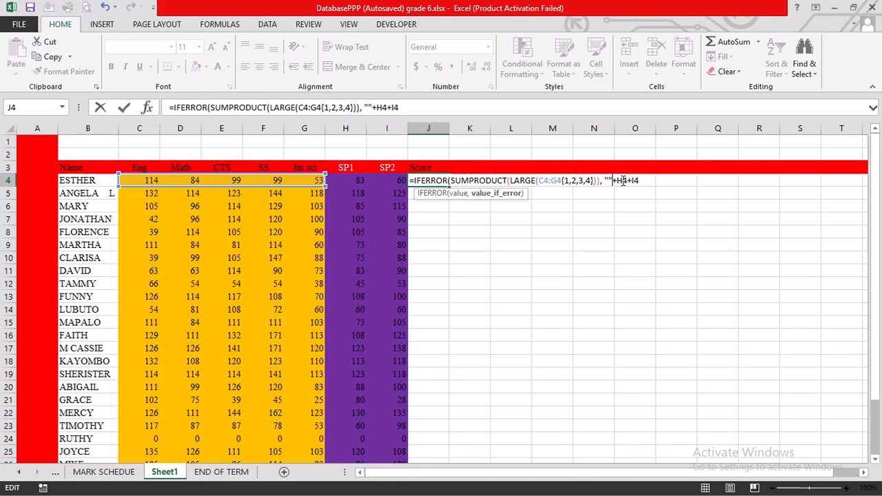
{"action": "key", "text": "Left"}
{"action": "type", "text": "0\""}
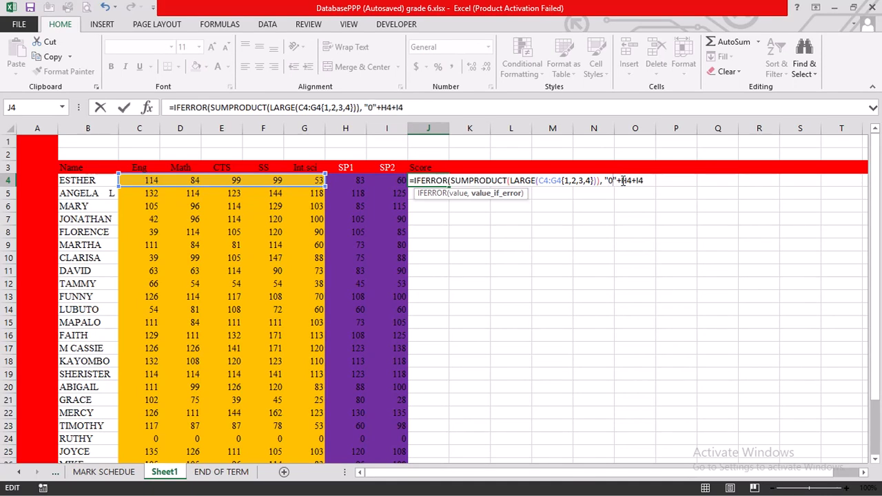
{"action": "type", "text": ")"}
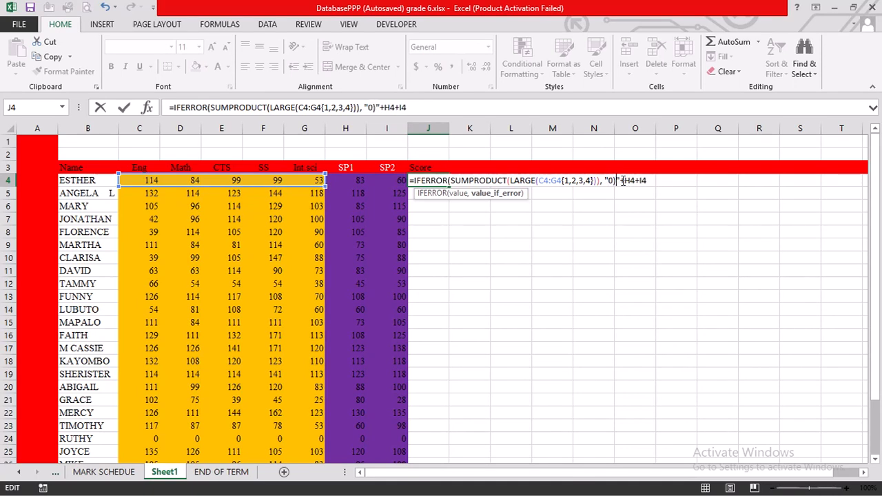
{"action": "key", "text": "BackSpace"}
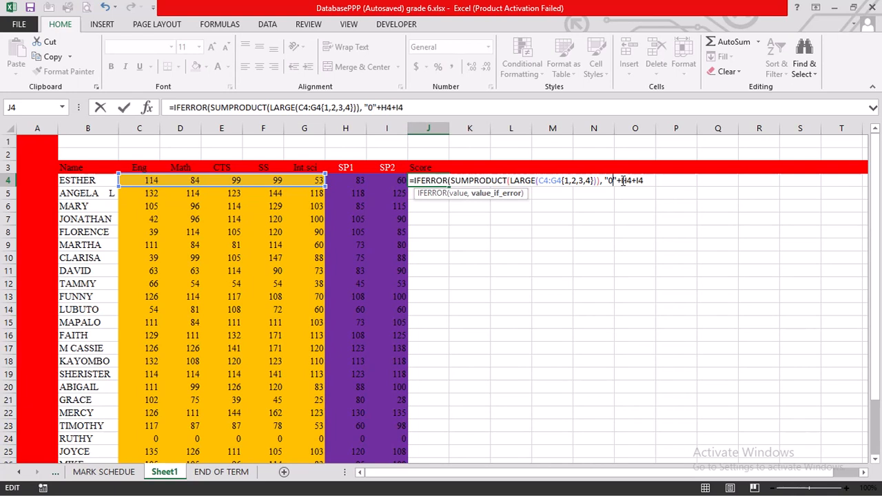
{"action": "type", "text": ")"}
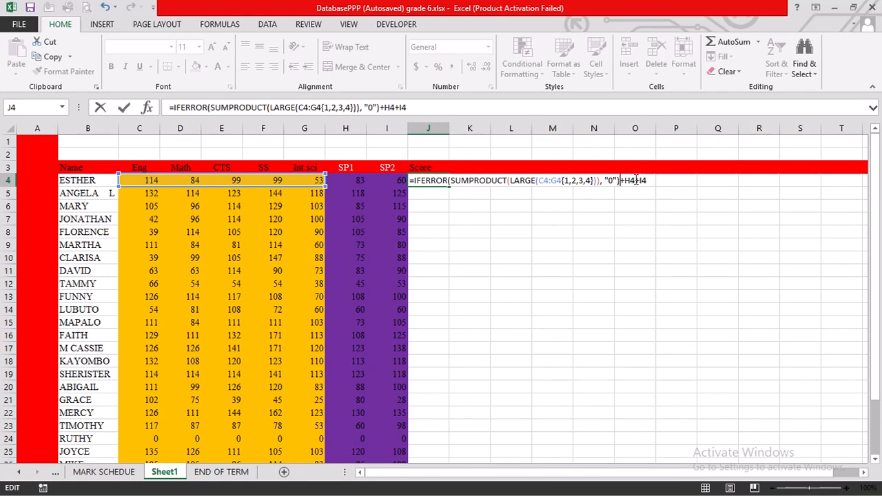
{"action": "key", "text": "Return"}
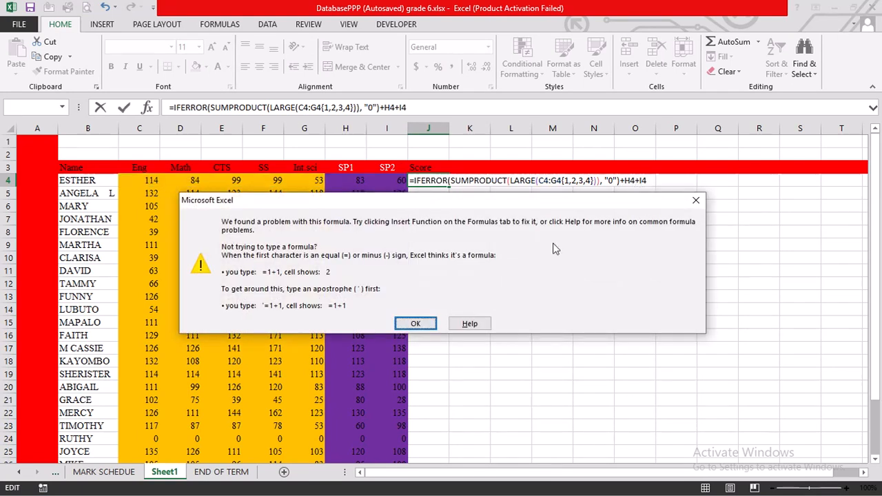
{"action": "left_click", "coordinate": [433, 324]}
{"action": "mouse_move", "coordinate": [358, 14]}
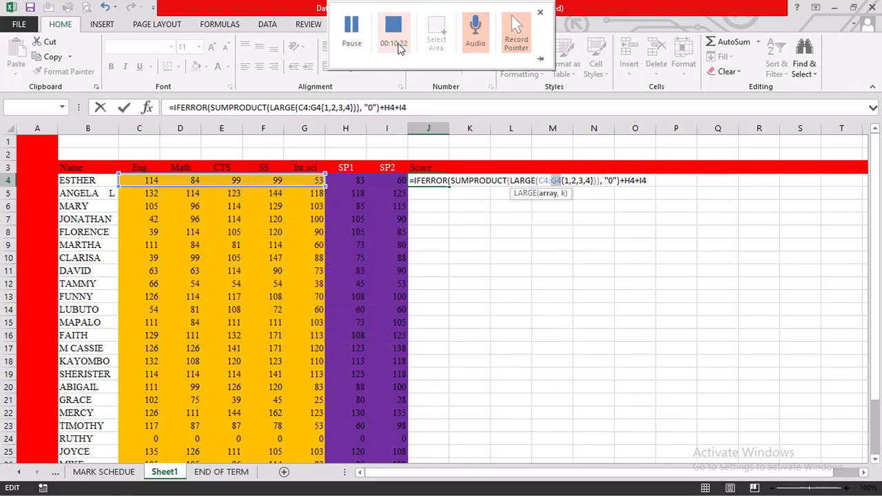
Step: Insert the missing comma between C4:G4 and {1,2,3,4} in the J4 formula and enter it
{"action": "key", "text": "Return"}
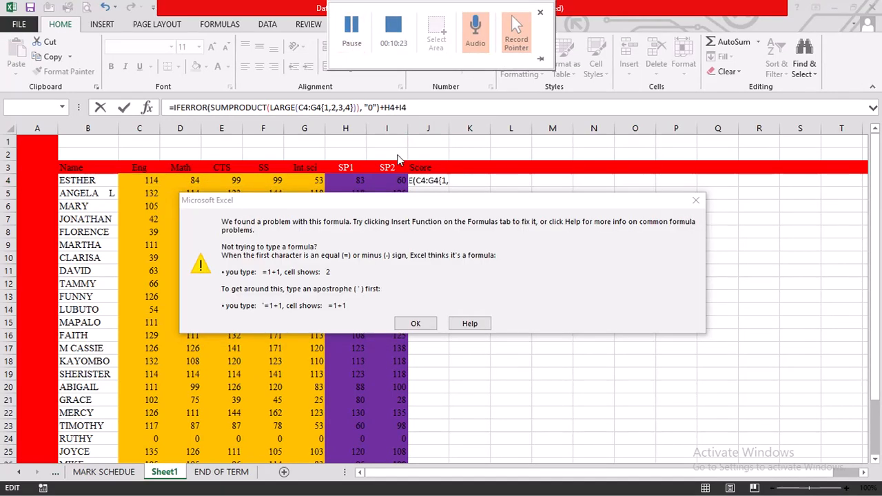
{"action": "left_click", "coordinate": [416, 324]}
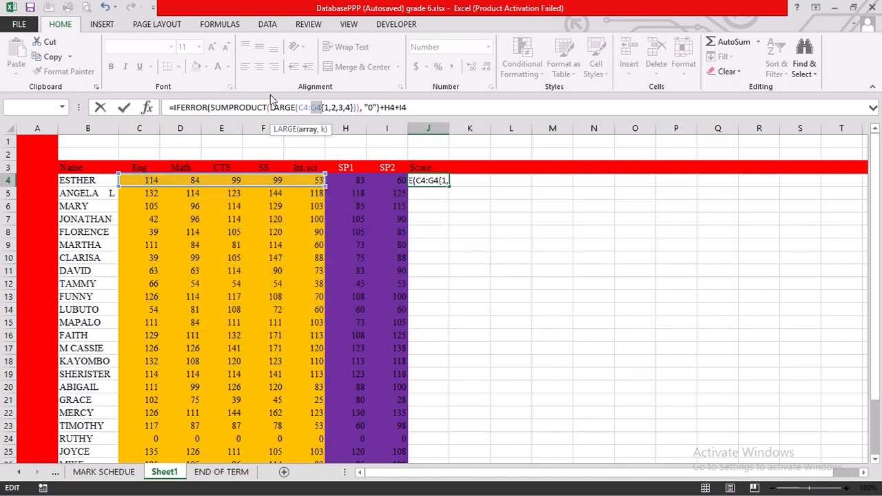
{"action": "left_click", "coordinate": [198, 108]}
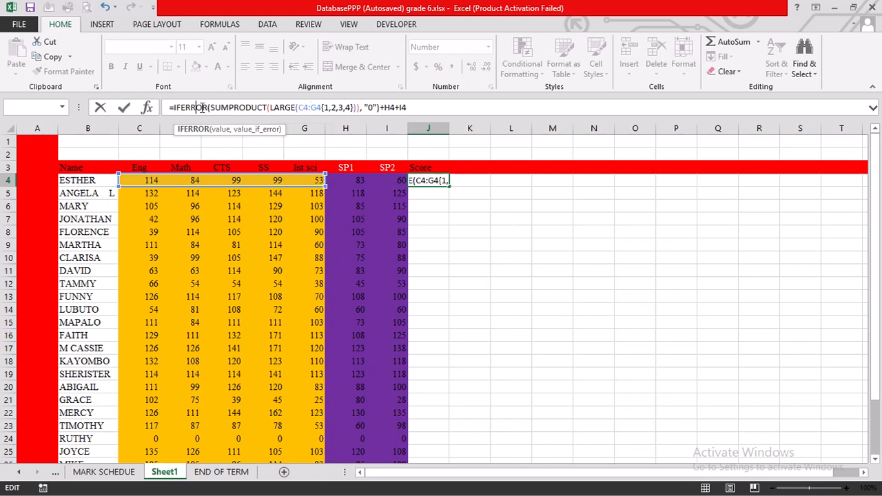
{"action": "left_click", "coordinate": [250, 108]}
{"action": "left_click", "coordinate": [277, 107]}
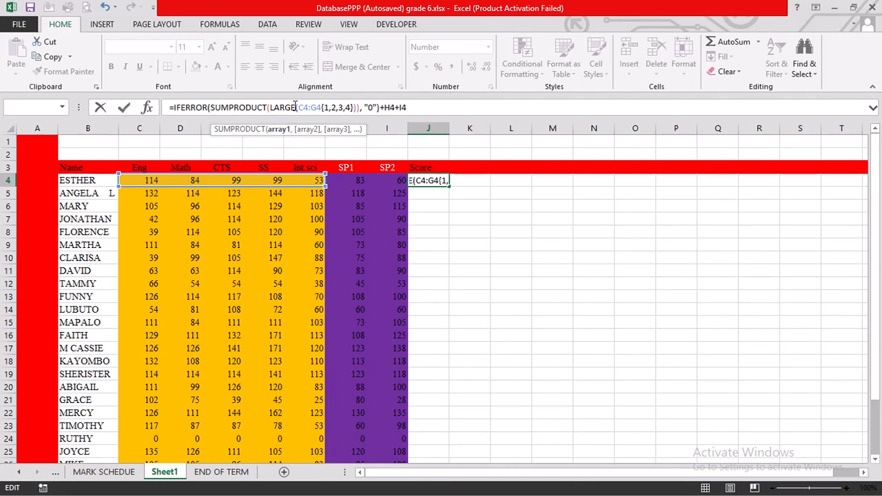
{"action": "left_click", "coordinate": [312, 108]}
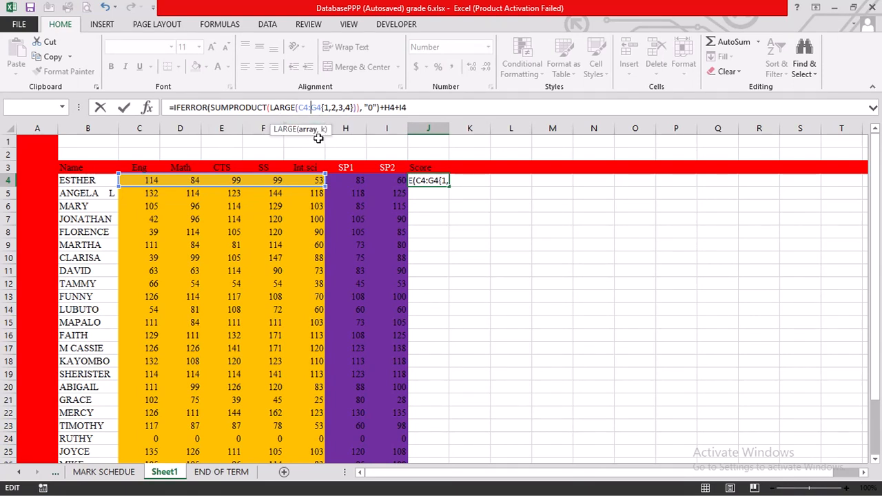
{"action": "left_click", "coordinate": [323, 107]}
{"action": "type", "text": ","}
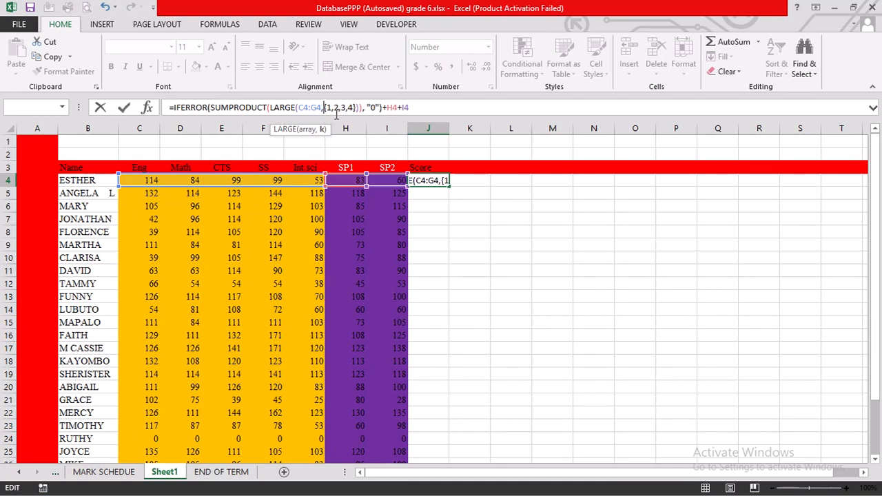
{"action": "key", "text": "Return"}
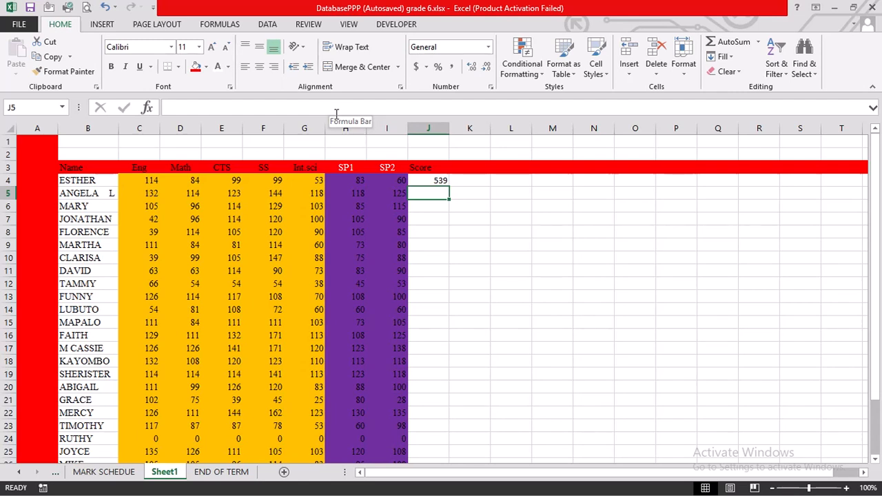
Step: Fill the Score formula from J4 down to J29 and check the formulas in several filled cells
{"action": "left_click", "coordinate": [419, 178]}
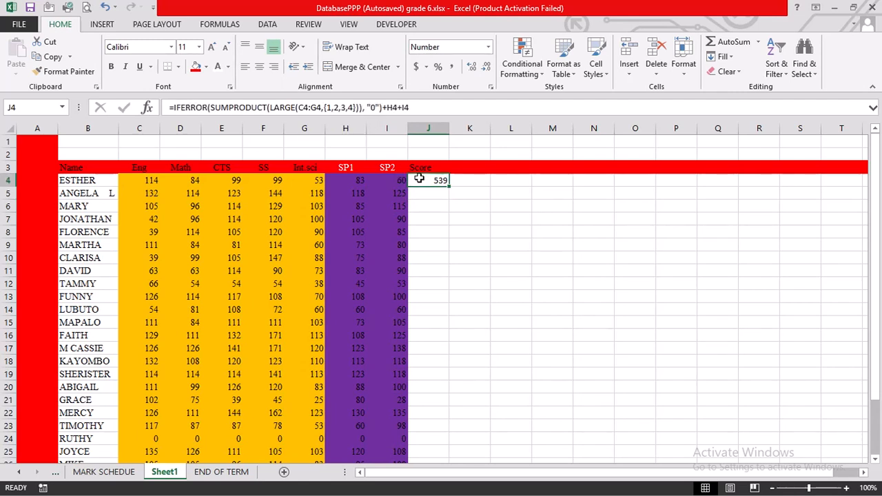
{"action": "left_click", "coordinate": [388, 107]}
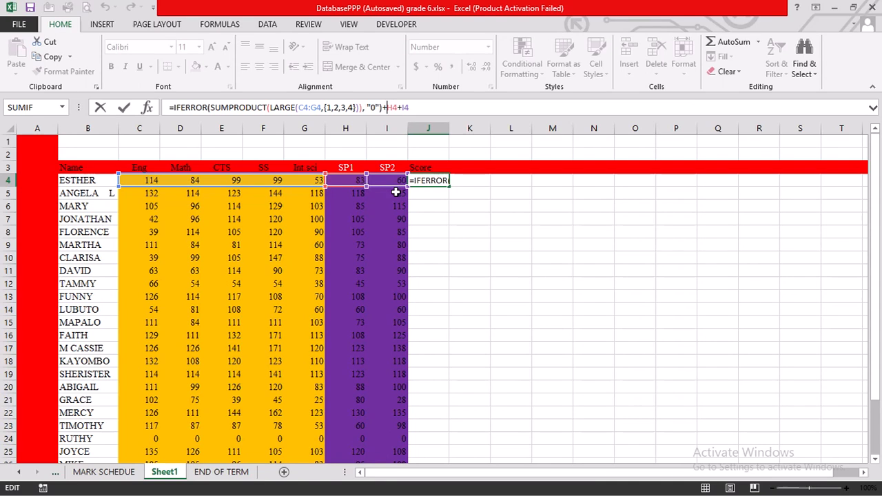
{"action": "key", "text": "Return"}
{"action": "left_click", "coordinate": [439, 180]}
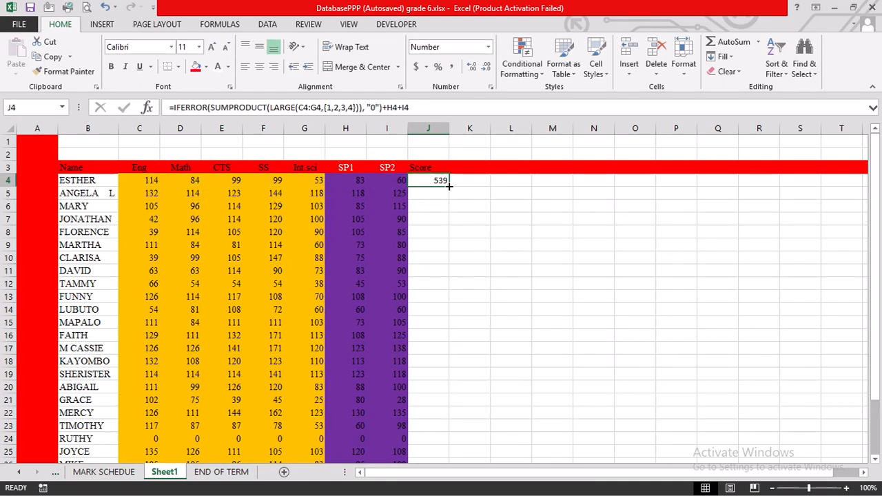
{"action": "left_click_drag", "start_coordinate": [449, 185], "coordinate": [442, 439]}
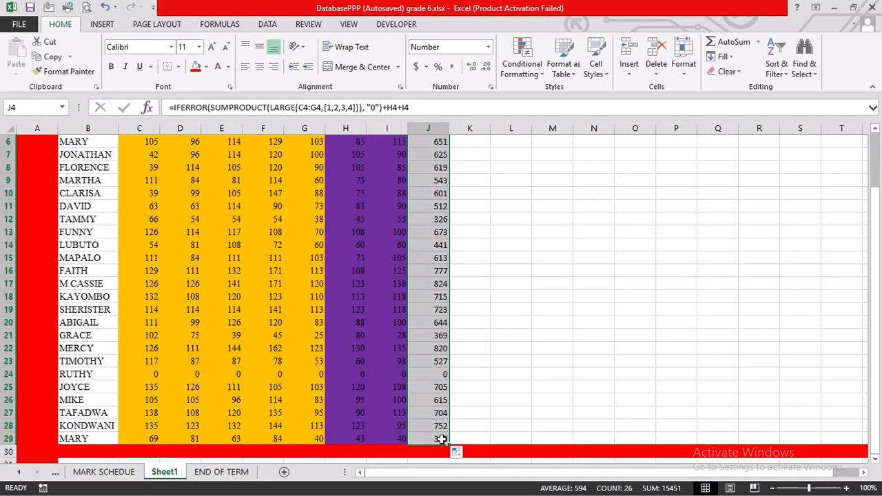
{"action": "left_click", "coordinate": [441, 283]}
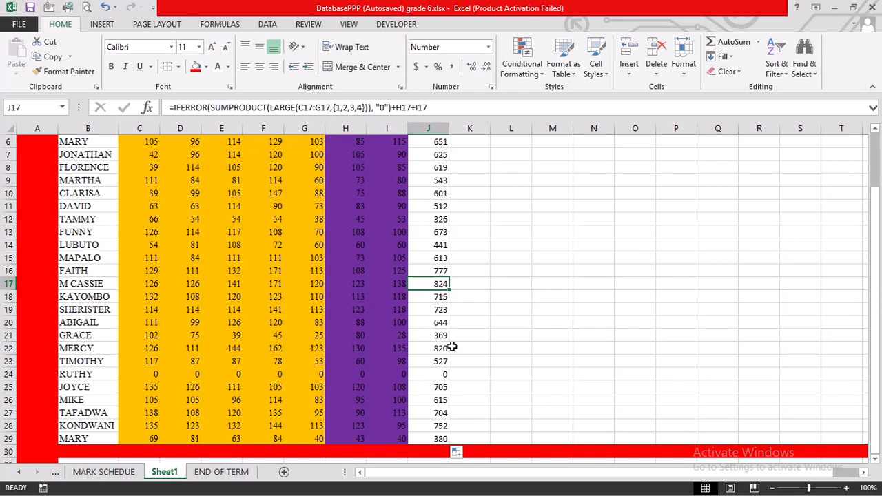
{"action": "left_click", "coordinate": [445, 322]}
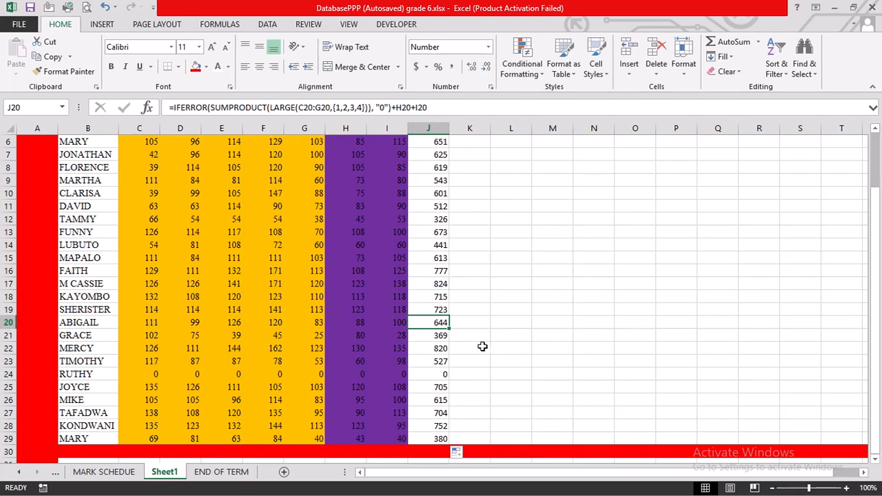
{"action": "left_click", "coordinate": [447, 311]}
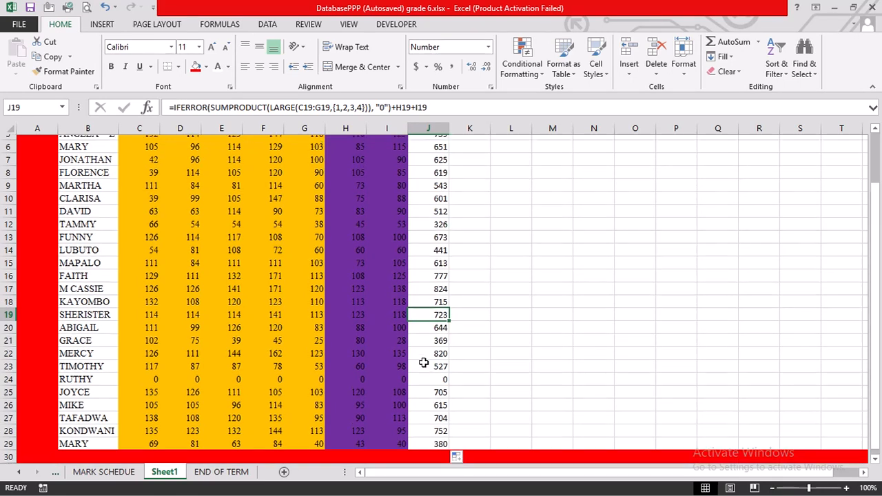
{"action": "scroll", "coordinate": [424, 363], "scroll_direction": "up", "scroll_amount": 2}
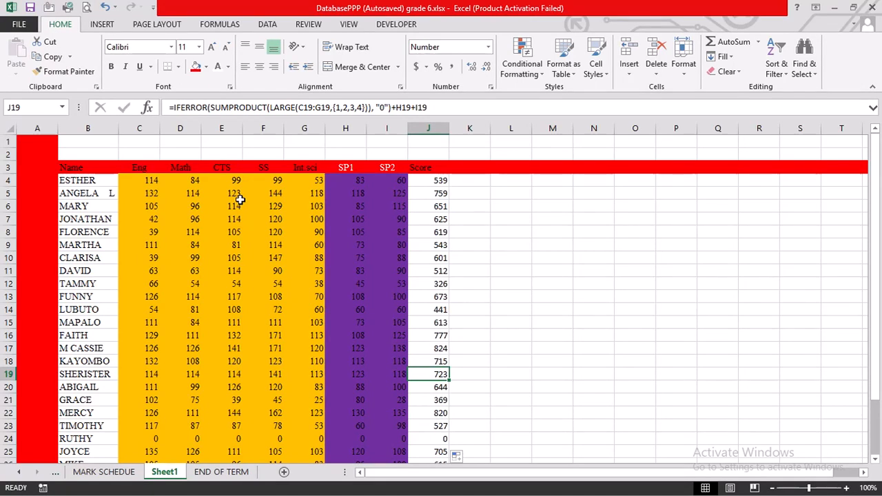
Step: Freeze the panes at cell C4 so rows 1 to 3 and columns A and B stay in view
{"action": "left_click", "coordinate": [153, 181]}
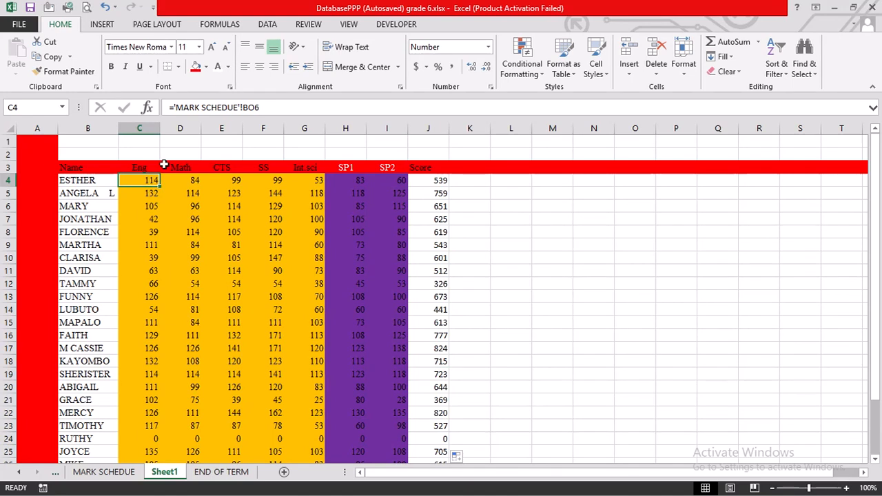
{"action": "left_click", "coordinate": [360, 26]}
{"action": "left_click", "coordinate": [420, 67]}
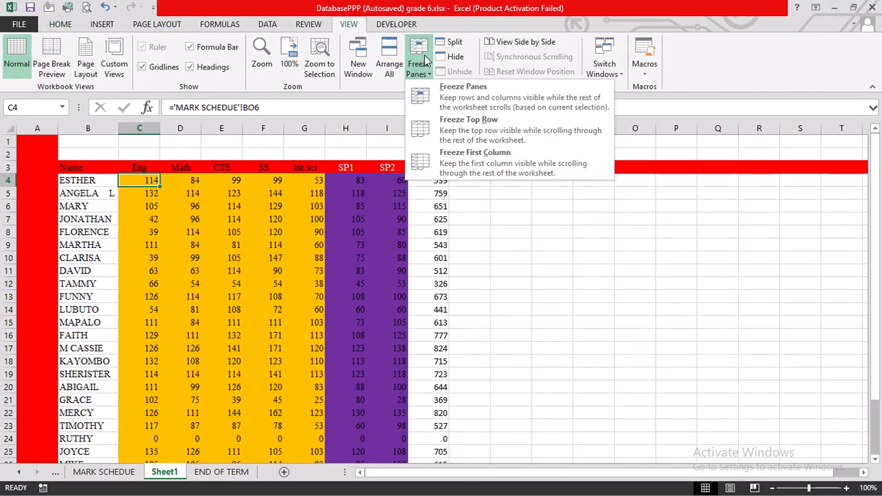
{"action": "left_click", "coordinate": [417, 142]}
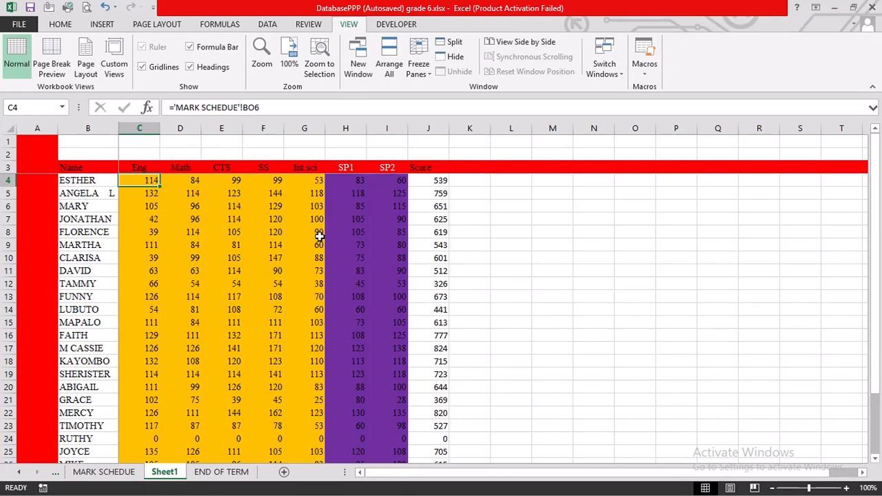
Step: Examine the pupil rows beneath the frozen headings, from the start of the table to beyond its end
{"action": "scroll", "coordinate": [320, 234], "scroll_direction": "down", "scroll_amount": 6}
{"action": "scroll", "coordinate": [320, 236], "scroll_direction": "down", "scroll_amount": 3}
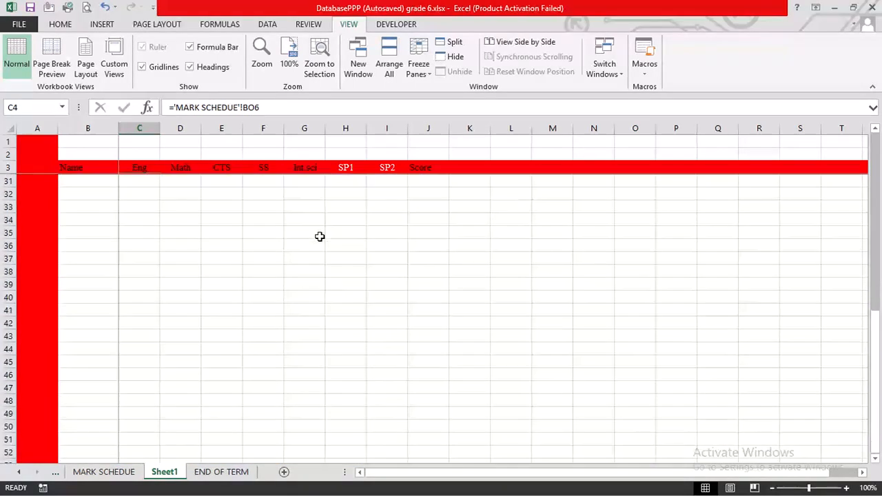
{"action": "scroll", "coordinate": [320, 236], "scroll_direction": "up", "scroll_amount": 9}
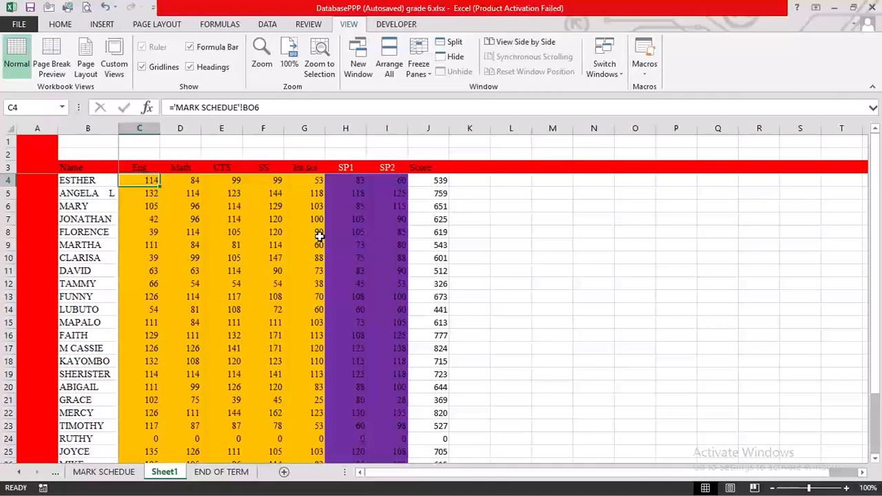
{"action": "scroll", "coordinate": [320, 236], "scroll_direction": "down", "scroll_amount": 3}
{"action": "scroll", "coordinate": [256, 183], "scroll_direction": "down", "scroll_amount": 1}
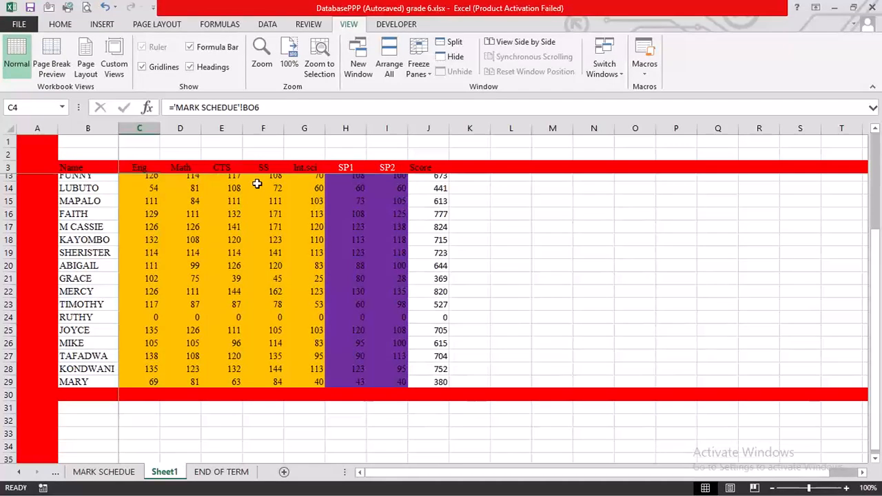
{"action": "scroll", "coordinate": [321, 191], "scroll_direction": "up", "scroll_amount": 3}
{"action": "scroll", "coordinate": [325, 187], "scroll_direction": "down", "scroll_amount": 3}
{"action": "scroll", "coordinate": [325, 192], "scroll_direction": "down", "scroll_amount": 2}
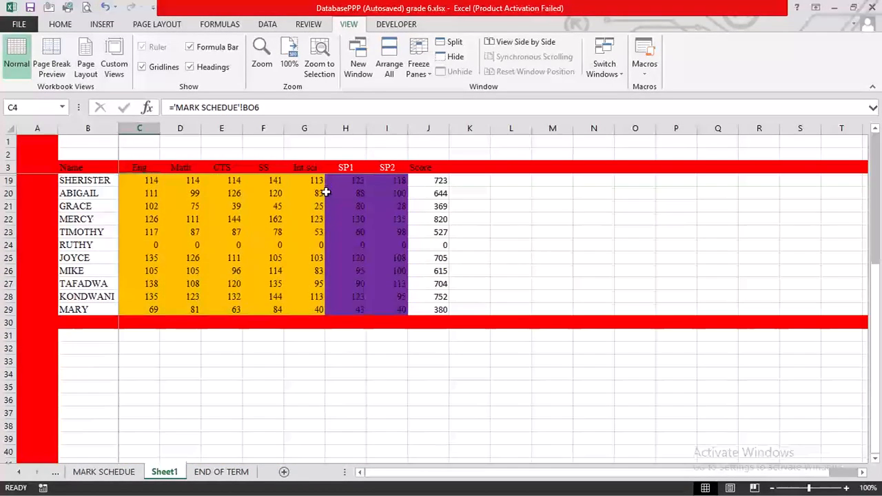
{"action": "scroll", "coordinate": [326, 193], "scroll_direction": "down", "scroll_amount": 1}
{"action": "scroll", "coordinate": [325, 193], "scroll_direction": "up", "scroll_amount": 2}
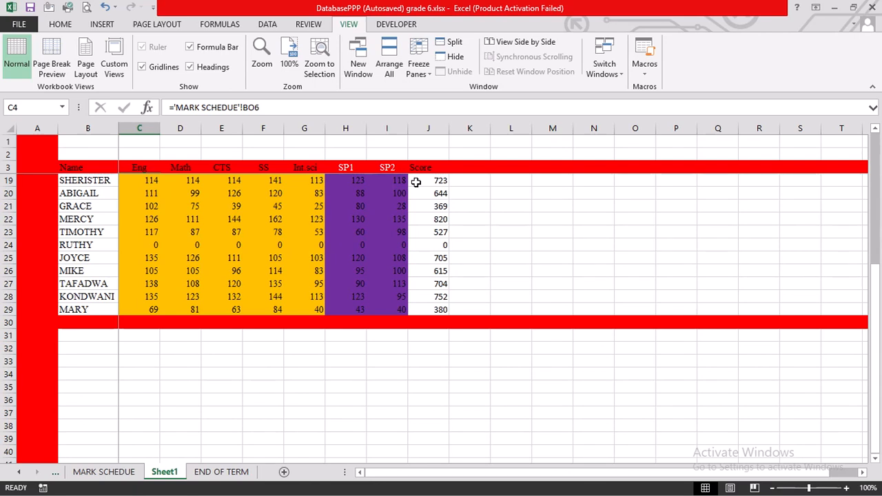
{"action": "scroll", "coordinate": [416, 182], "scroll_direction": "up", "scroll_amount": 5}
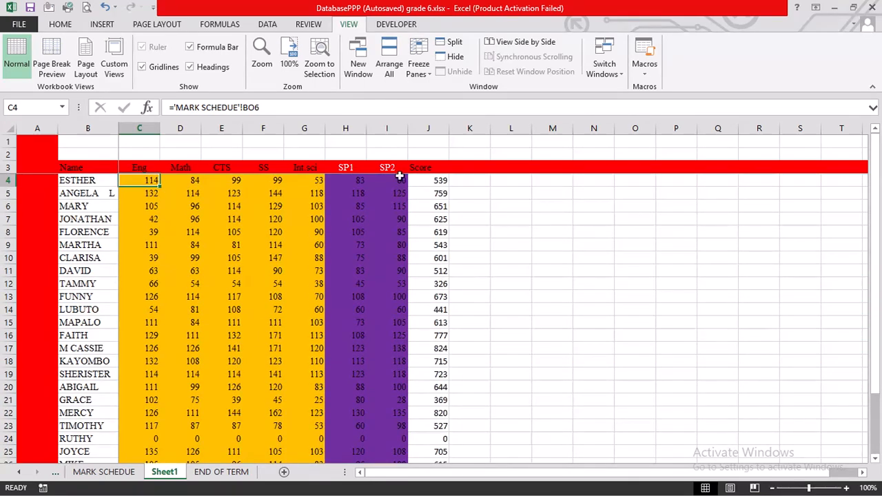
Step: Start a Greater Than highlight rule for the Score cells J4:J29 with 700 as the threshold
{"action": "left_click_drag", "start_coordinate": [429, 177], "coordinate": [446, 461]}
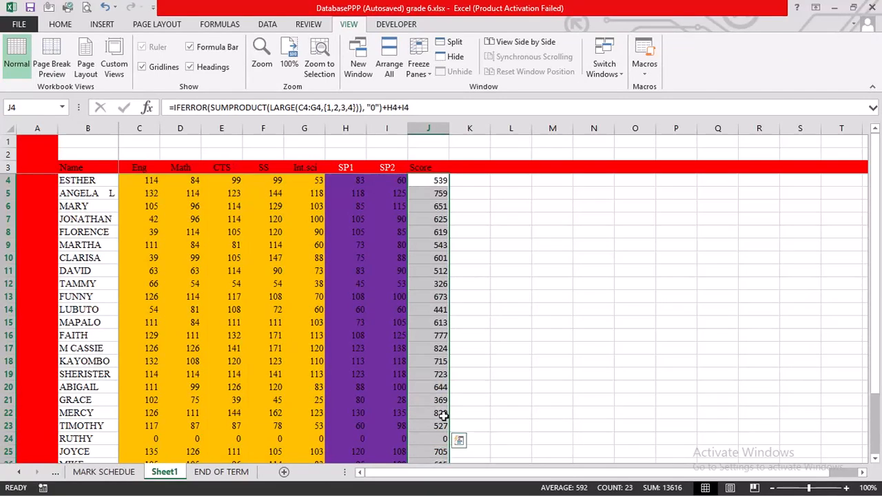
{"action": "left_click", "coordinate": [416, 182]}
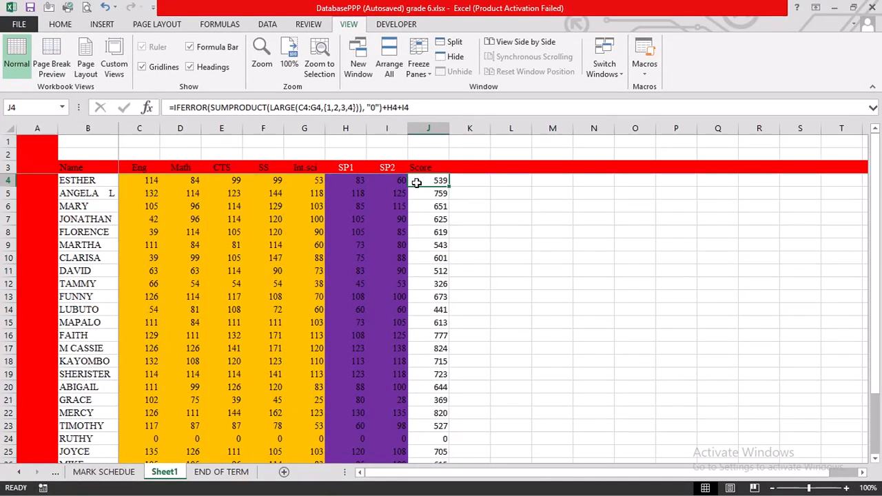
{"action": "left_click_drag", "start_coordinate": [416, 182], "coordinate": [440, 438]}
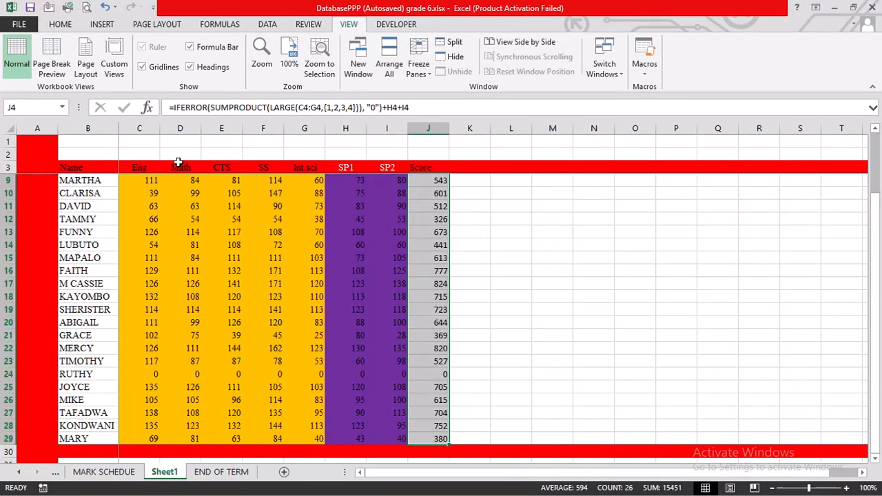
{"action": "left_click", "coordinate": [267, 28]}
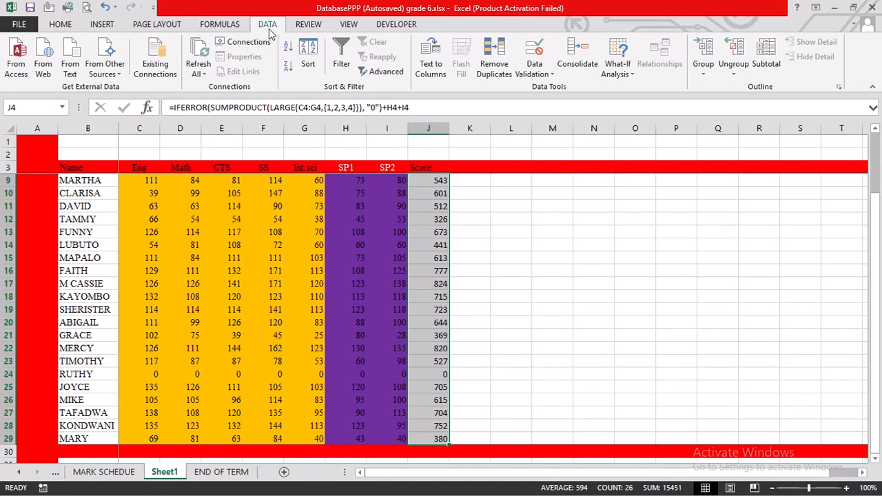
{"action": "left_click", "coordinate": [231, 26]}
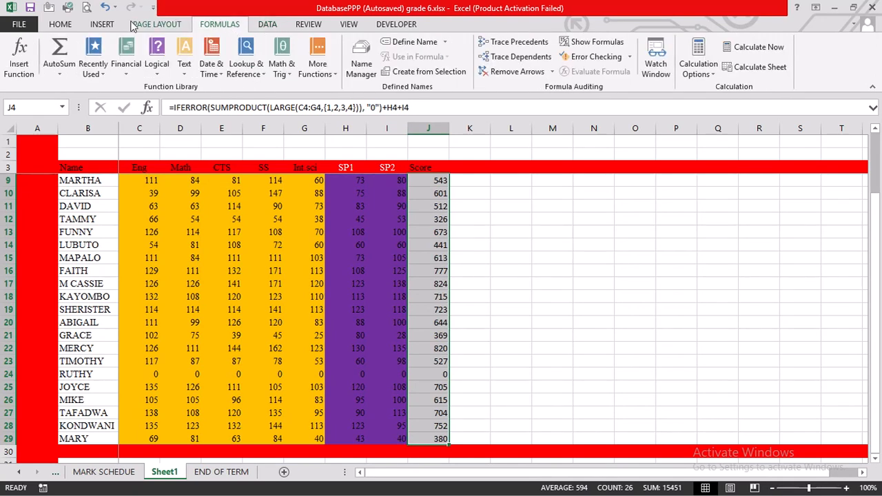
{"action": "left_click", "coordinate": [104, 26]}
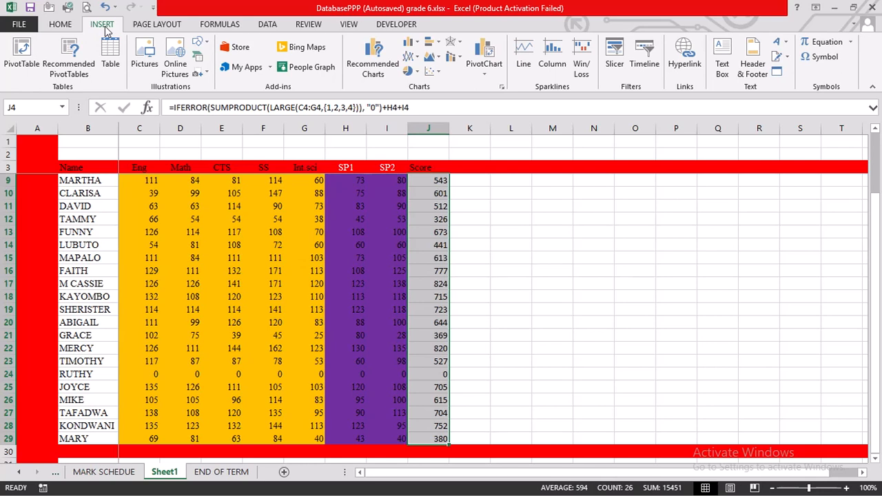
{"action": "left_click", "coordinate": [67, 26]}
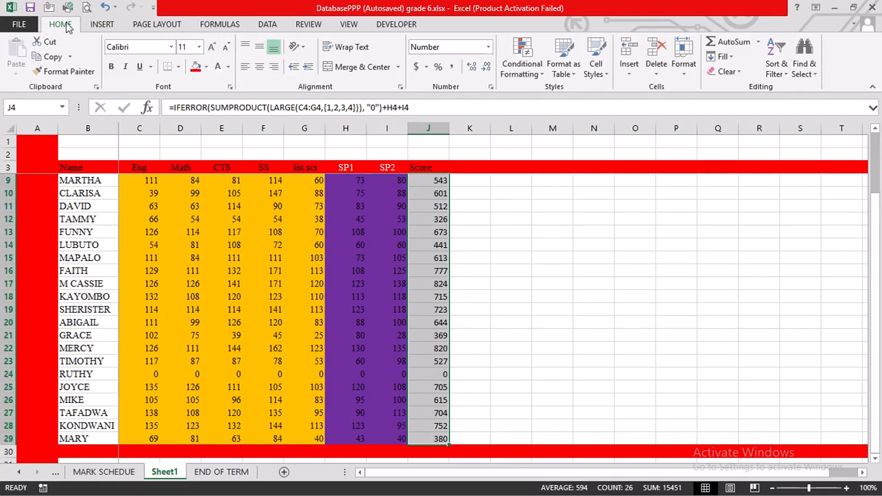
{"action": "left_click", "coordinate": [541, 74]}
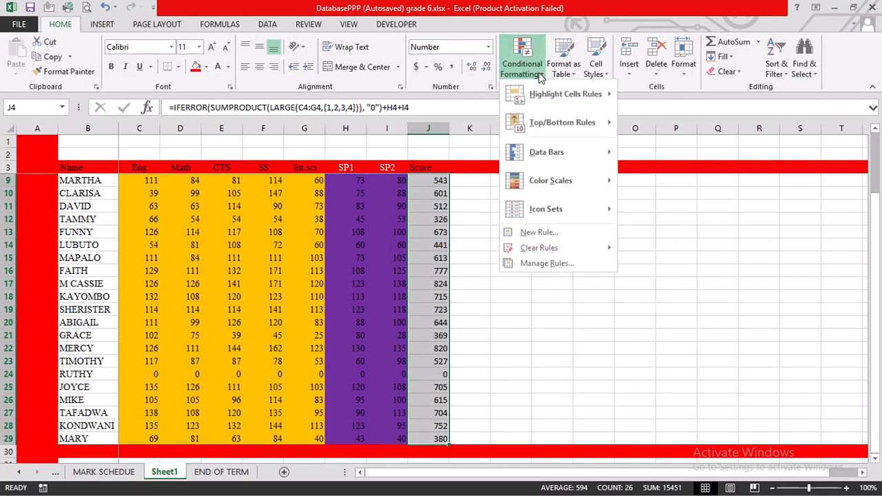
{"action": "mouse_move", "coordinate": [538, 101]}
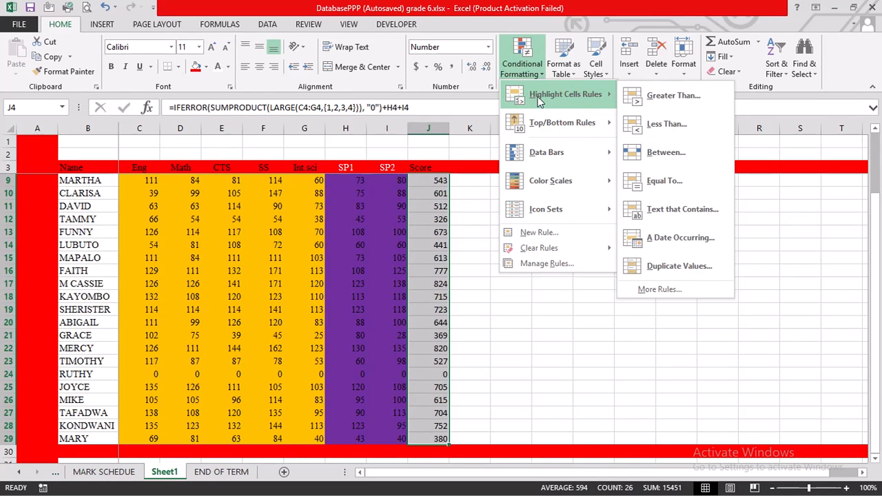
{"action": "left_click", "coordinate": [668, 95]}
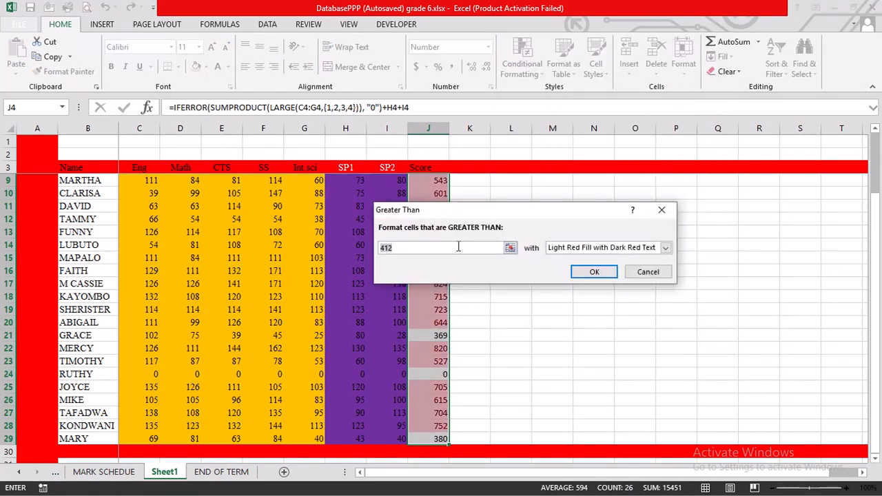
{"action": "type", "text": "700"}
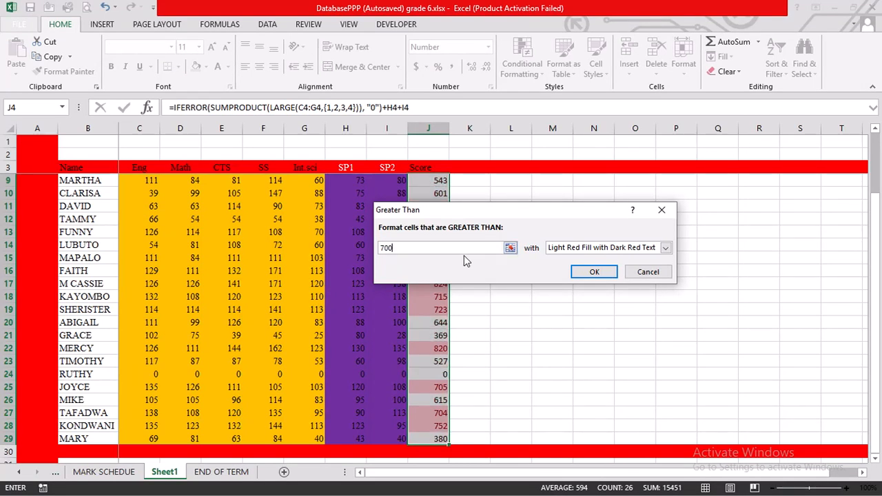
Step: Choose a custom format for the Greater Than rule and set its background fill to standard green
{"action": "left_click", "coordinate": [666, 249]}
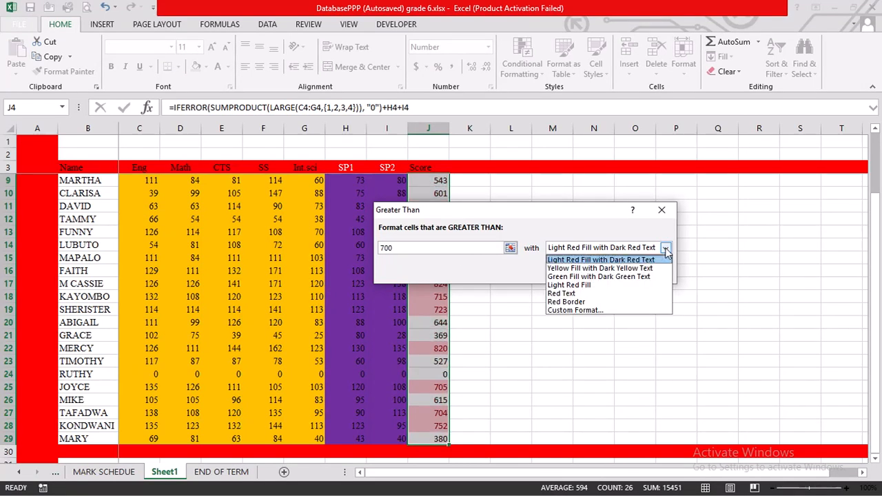
{"action": "left_click", "coordinate": [575, 310]}
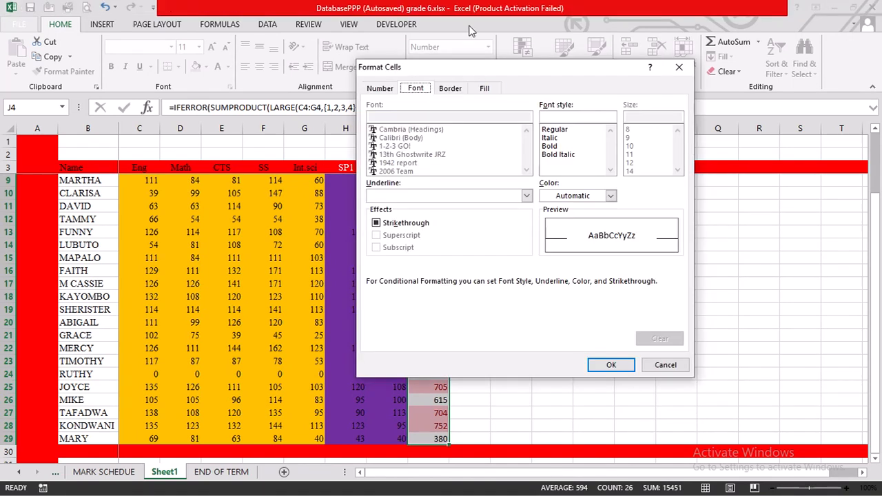
{"action": "left_click", "coordinate": [487, 91]}
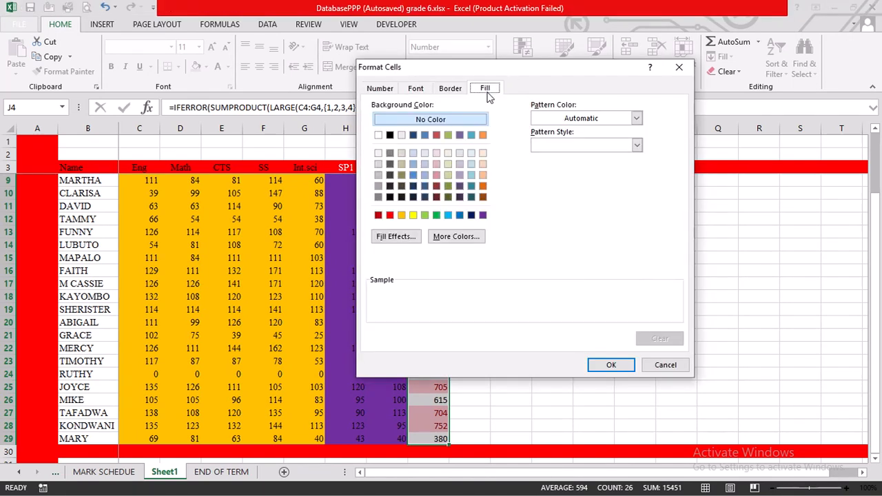
{"action": "left_click", "coordinate": [437, 217]}
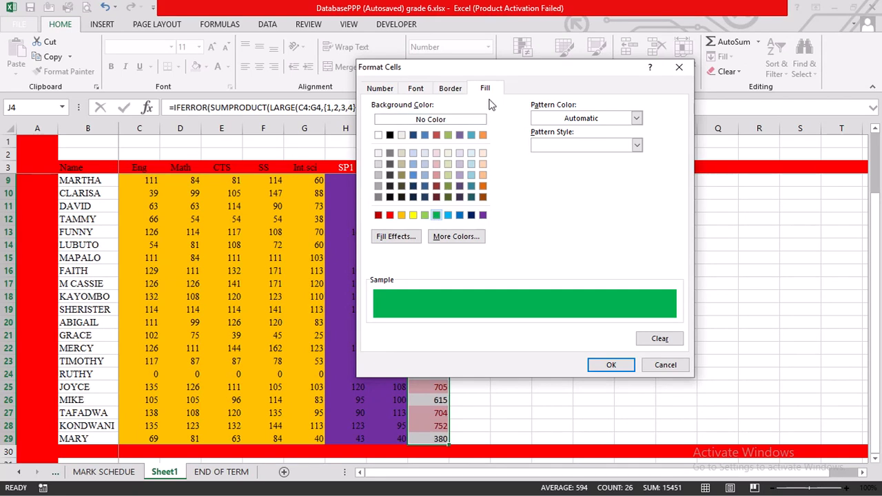
Step: Set the custom format's font to white and bold, apply the rule, and check the highlighting down the Score column
{"action": "left_click", "coordinate": [414, 89]}
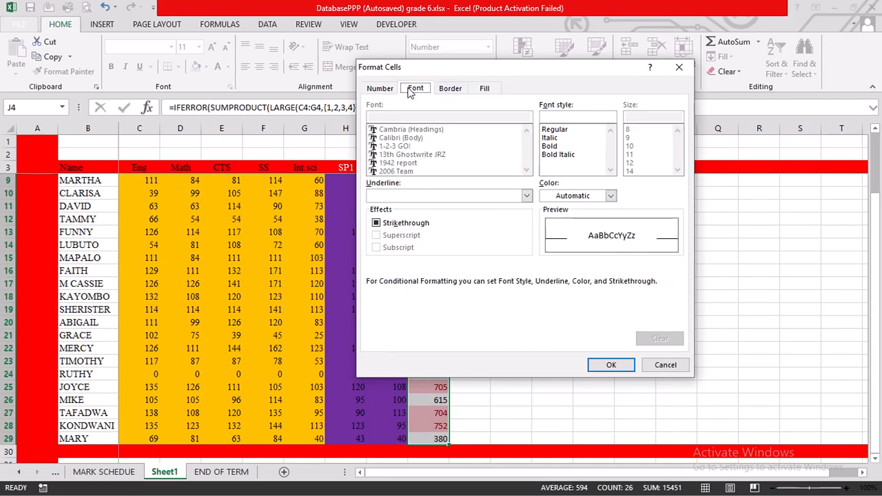
{"action": "left_click", "coordinate": [611, 197]}
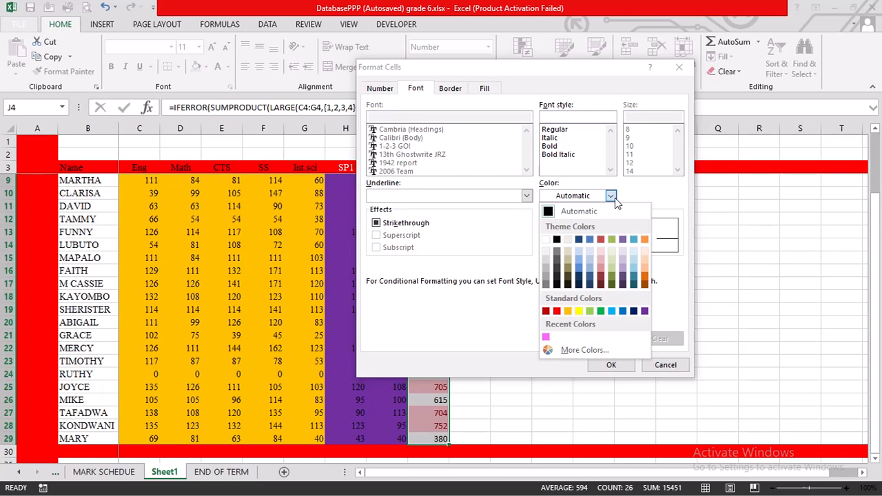
{"action": "left_click", "coordinate": [546, 239]}
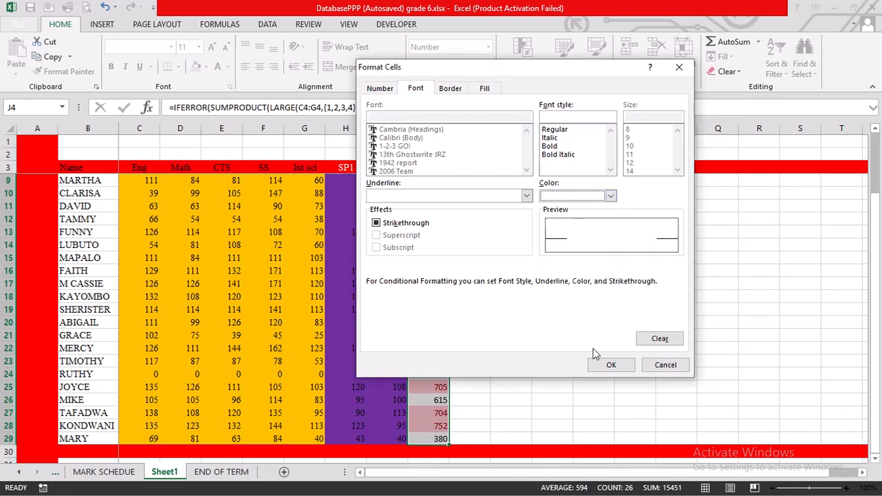
{"action": "left_click", "coordinate": [552, 146]}
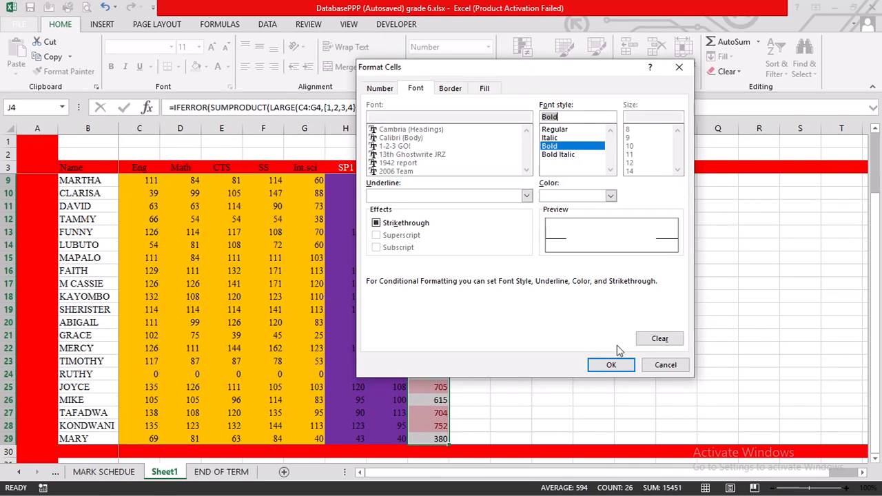
{"action": "left_click", "coordinate": [618, 370]}
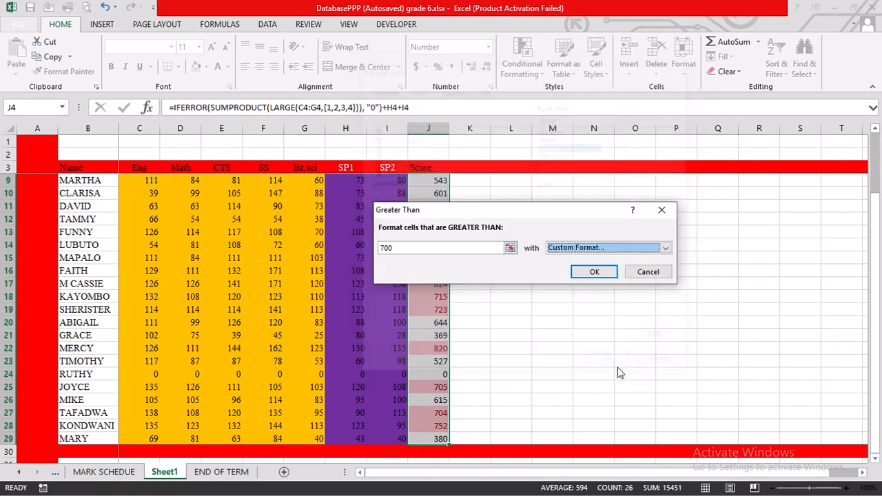
{"action": "left_click", "coordinate": [593, 271]}
{"action": "scroll", "coordinate": [483, 303], "scroll_direction": "down", "scroll_amount": 3}
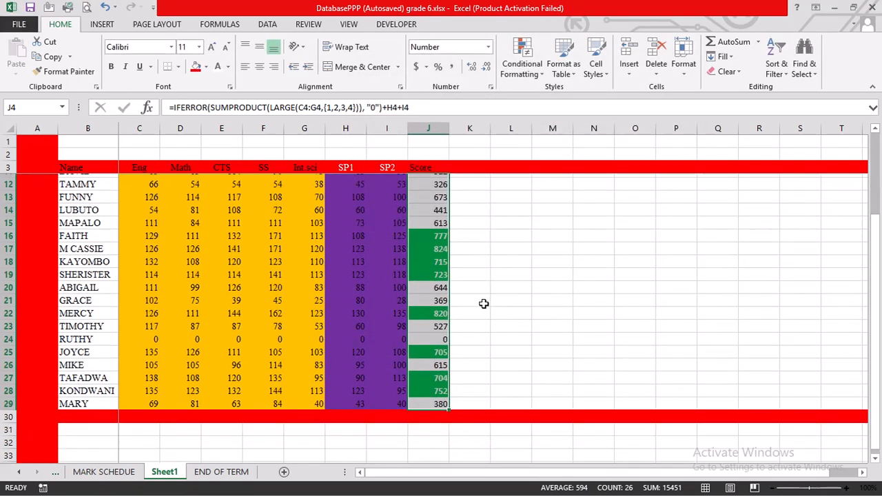
{"action": "scroll", "coordinate": [449, 322], "scroll_direction": "up", "scroll_amount": 4}
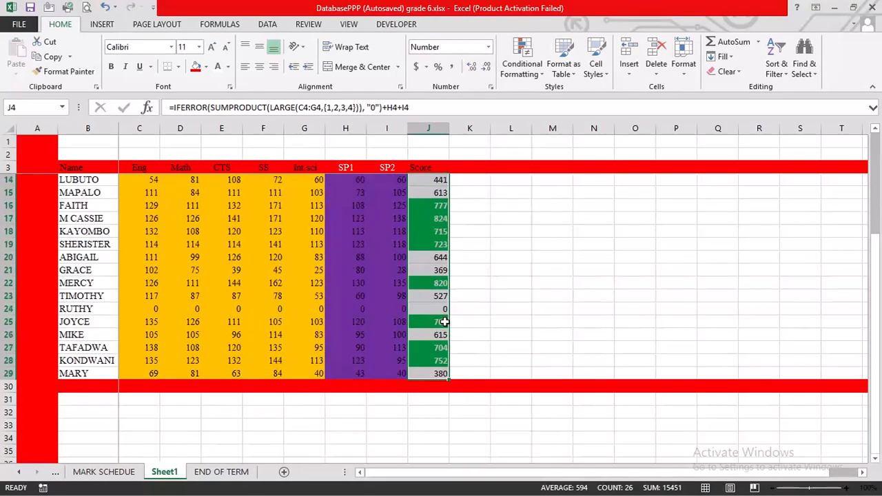
{"action": "scroll", "coordinate": [440, 322], "scroll_direction": "up", "scroll_amount": 1}
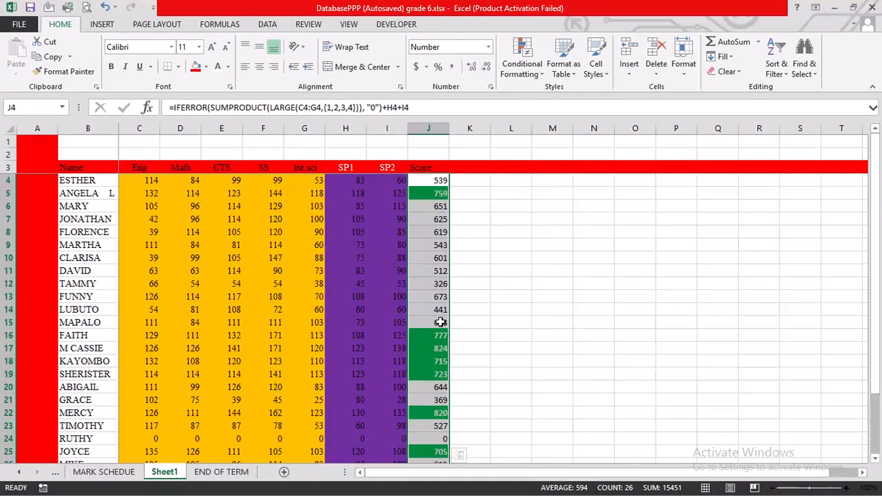